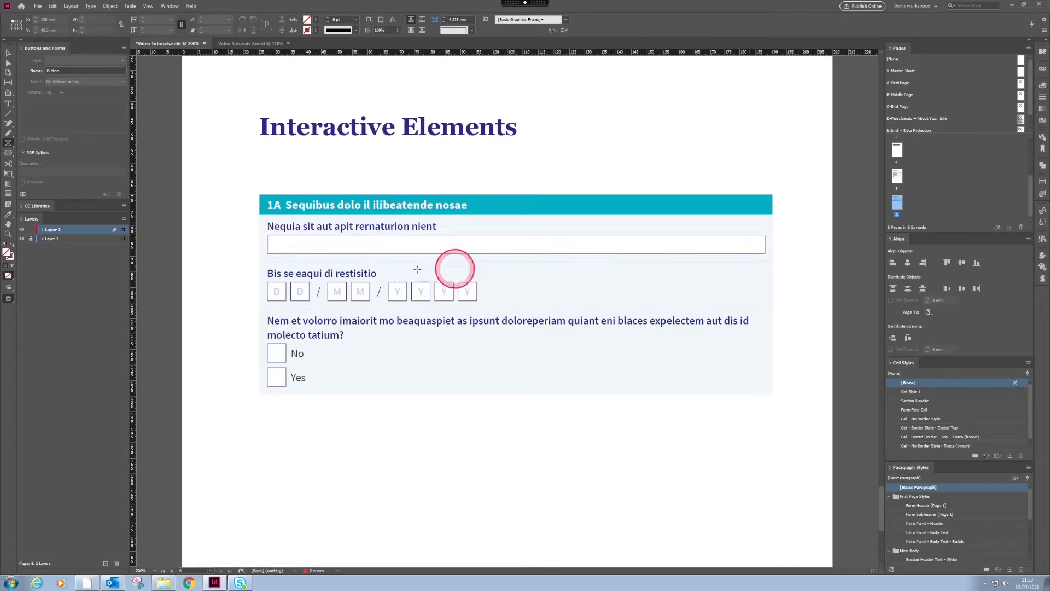
Step: Draw a rectangular frame about 160.2 mm wide and 5.87 mm high over the answer box under "Nequia sit aut apit rernaturion nient"
click(262, 234)
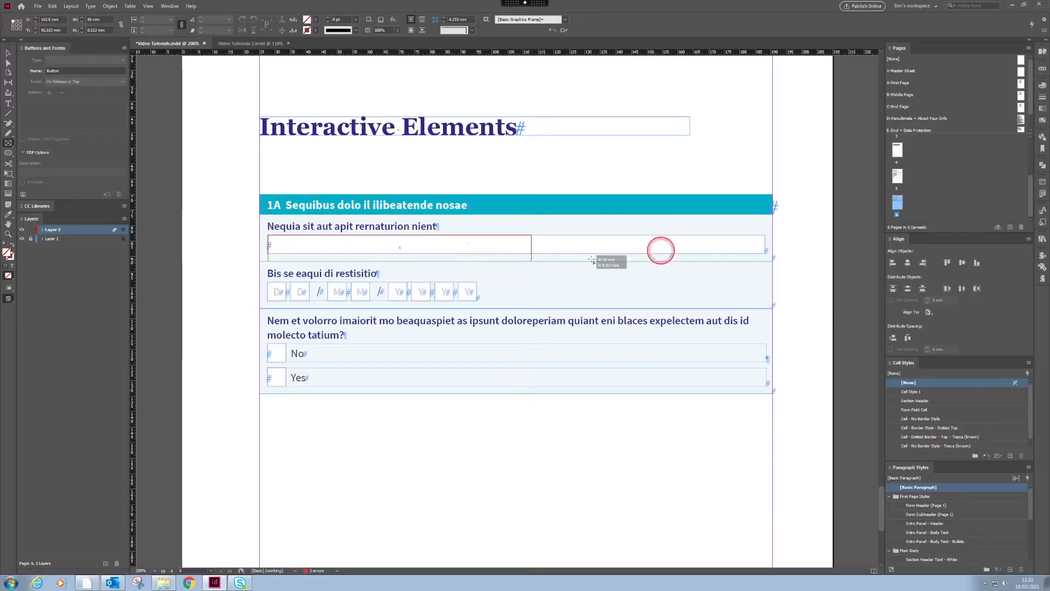
drag(661, 246, 766, 253)
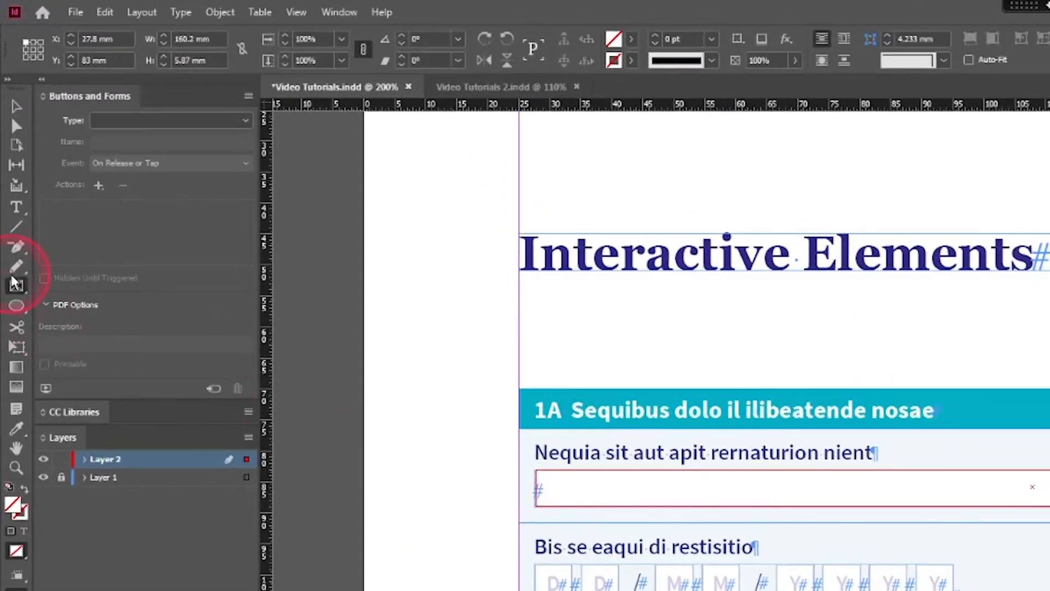
click(14, 284)
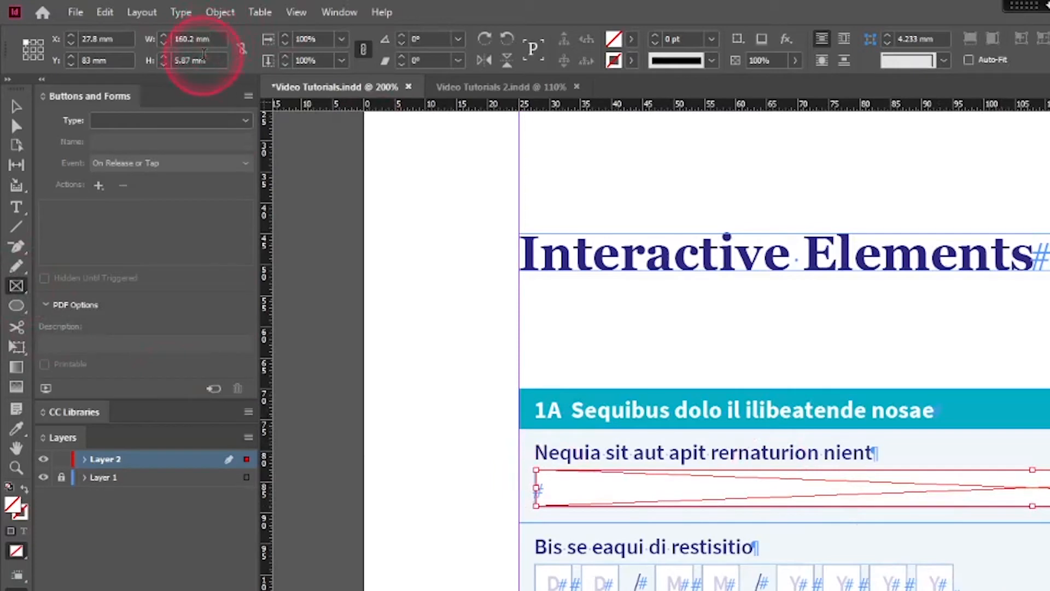
Step: Set the new frame's width to 160 mm and its height to 6 mm
triple_click(213, 39)
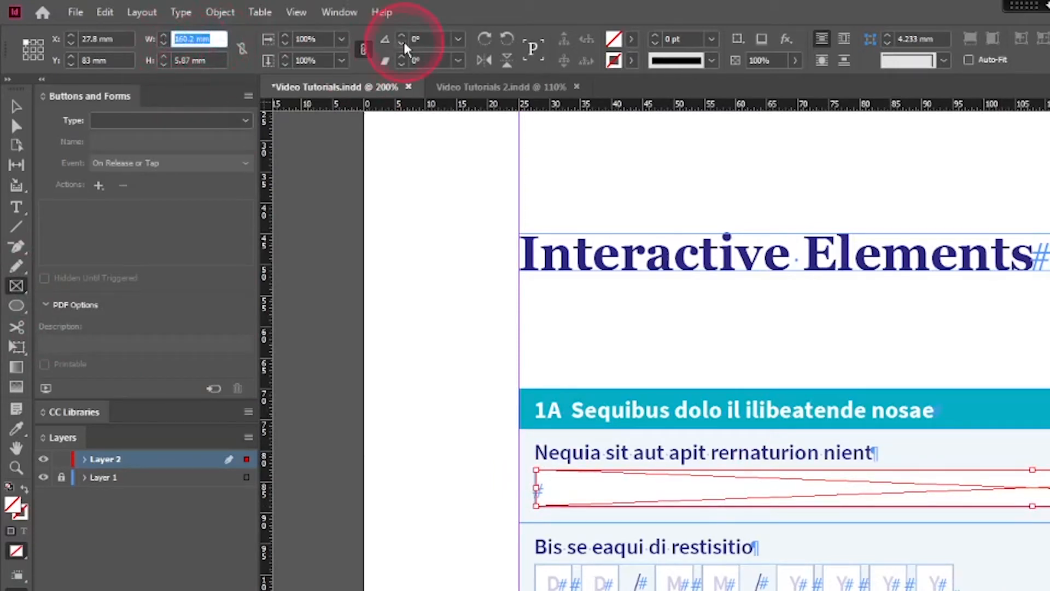
text(160)
key(Tab)
text(80)
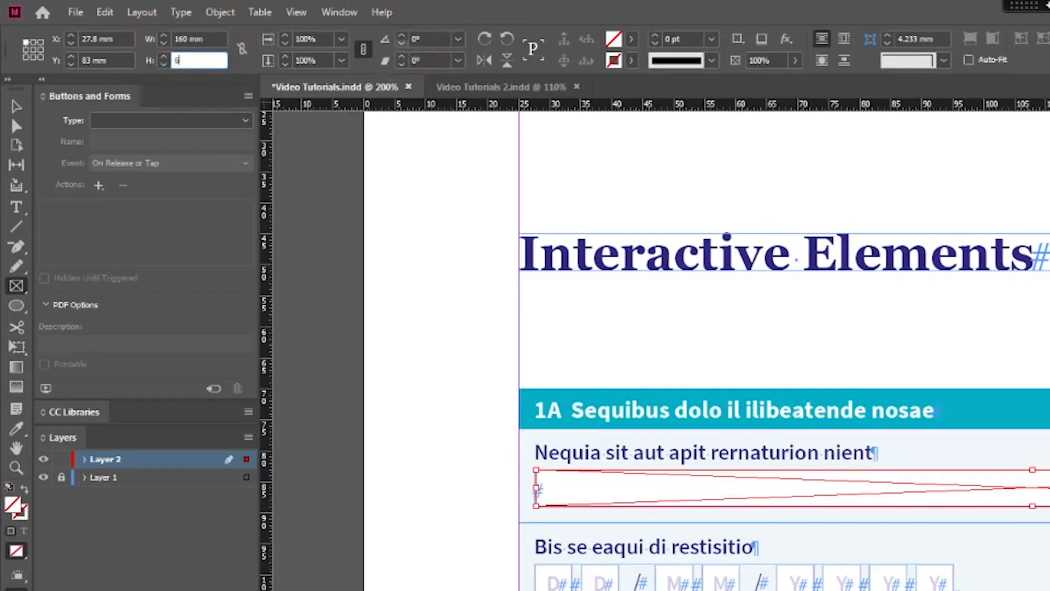
key(Return)
Step: Move the frame slightly so it lines up with the border of the answer box, at about X 27.6 mm, Y 83.08 mm
click(15, 108)
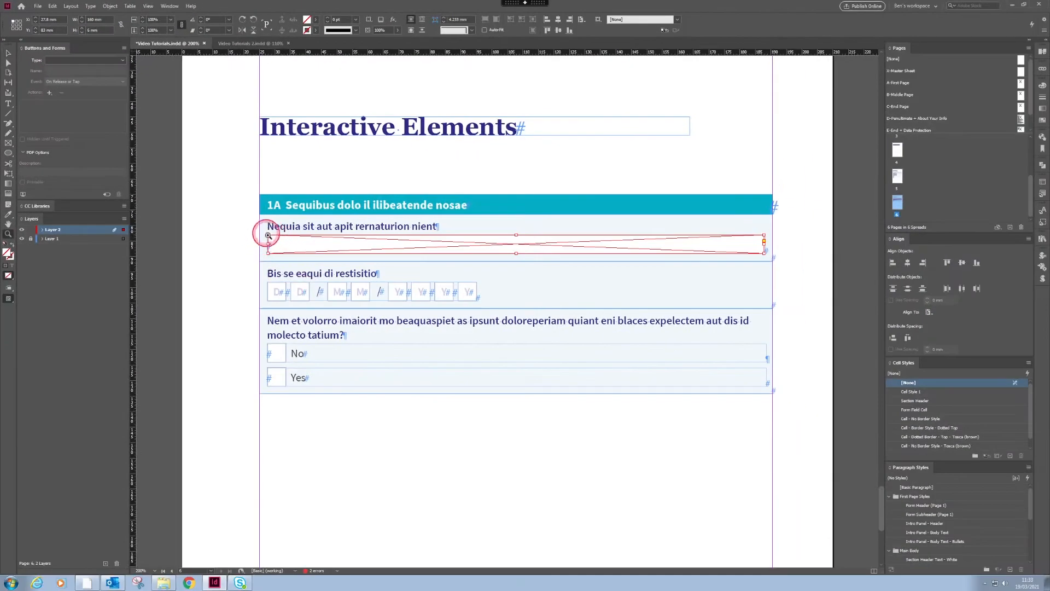
drag(267, 234, 280, 263)
key(v)
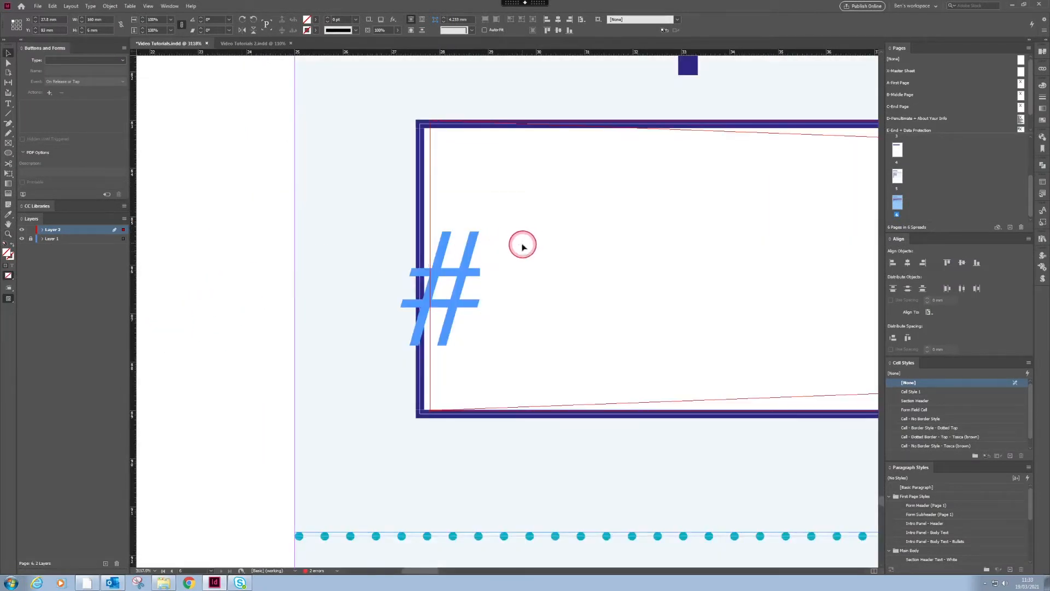
drag(523, 248, 508, 268)
key(ctrl+0)
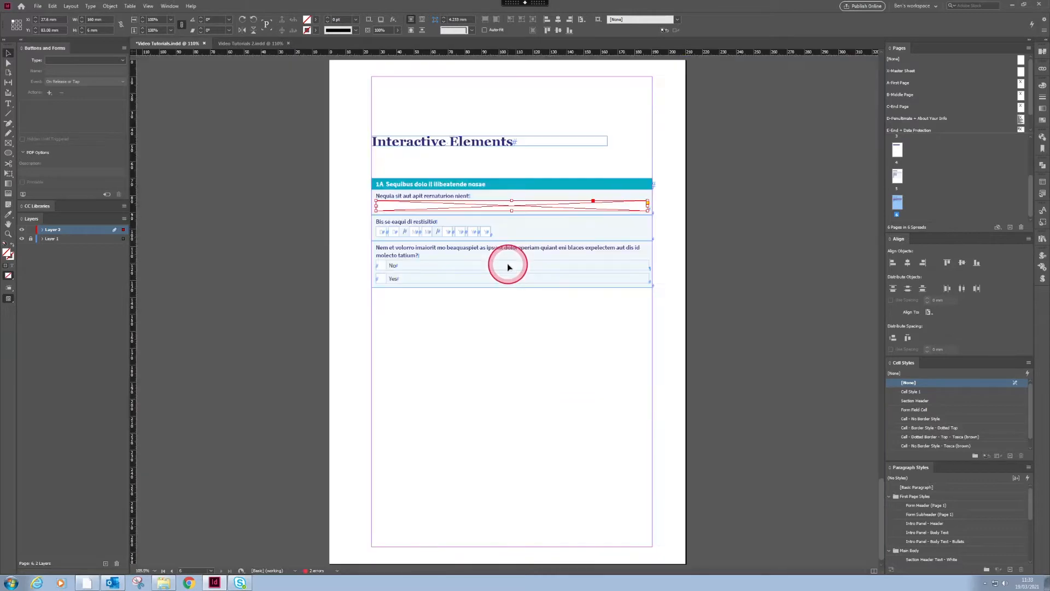
key(ctrl+2)
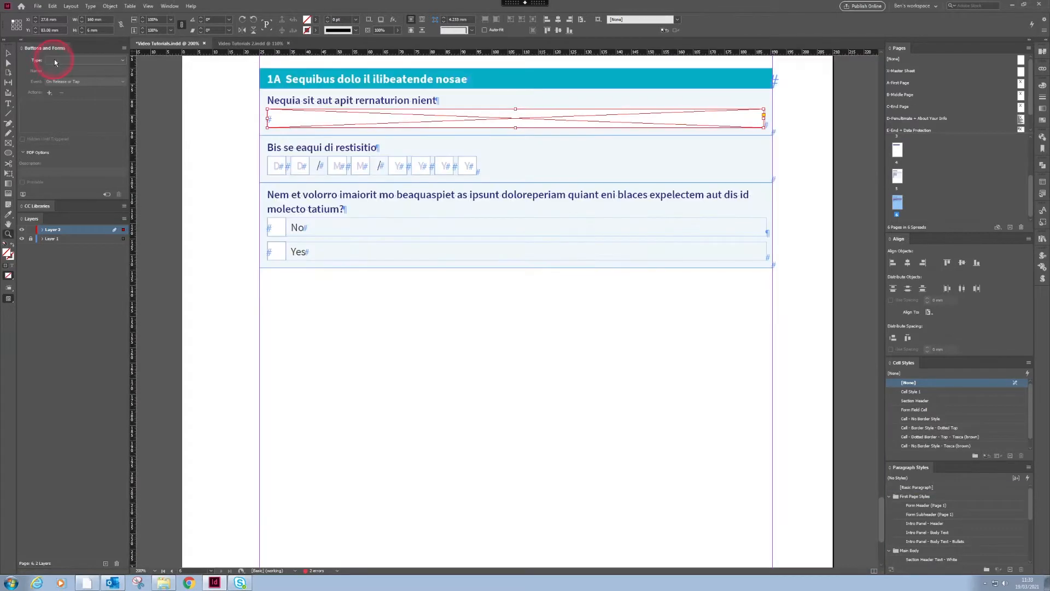
click(71, 60)
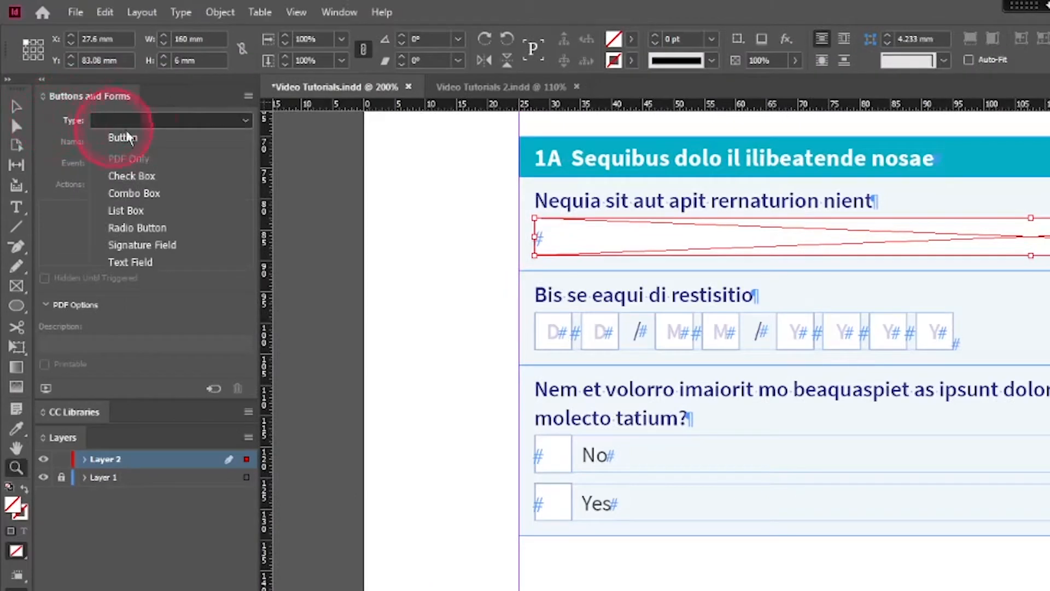
click(123, 137)
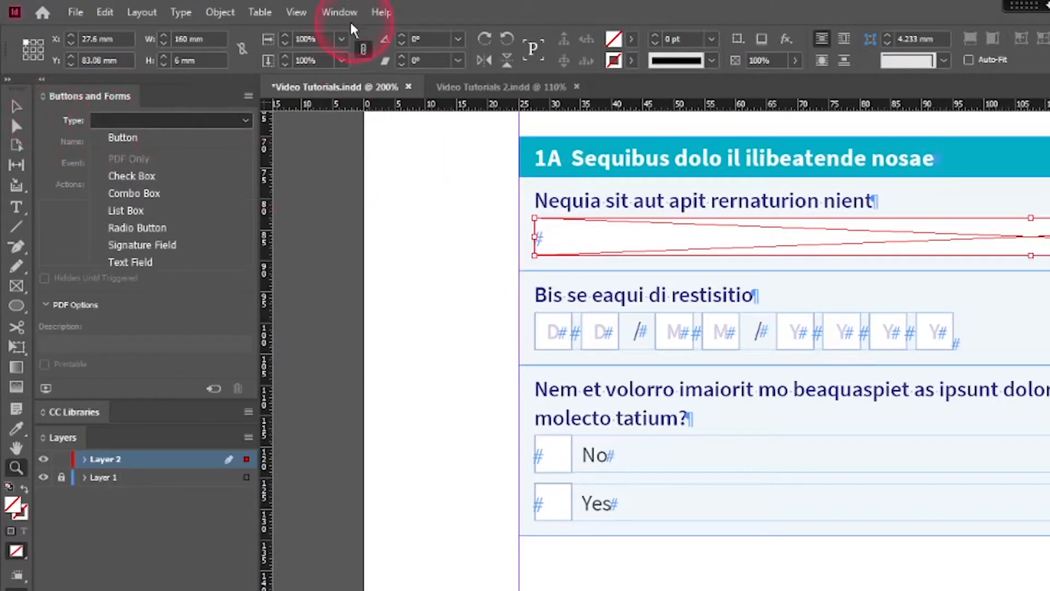
click(339, 12)
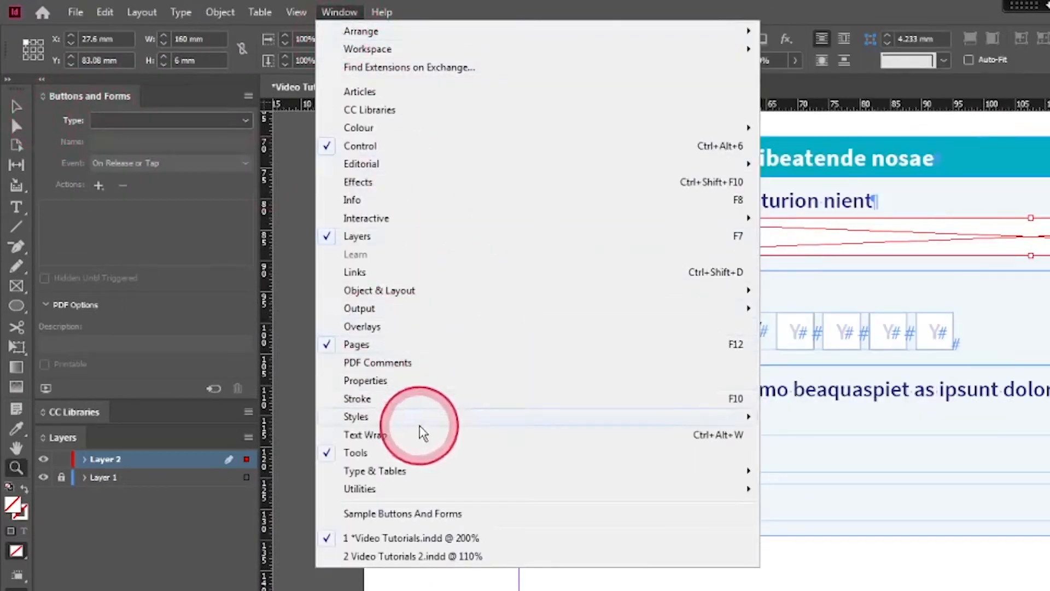
mouse_move(397, 220)
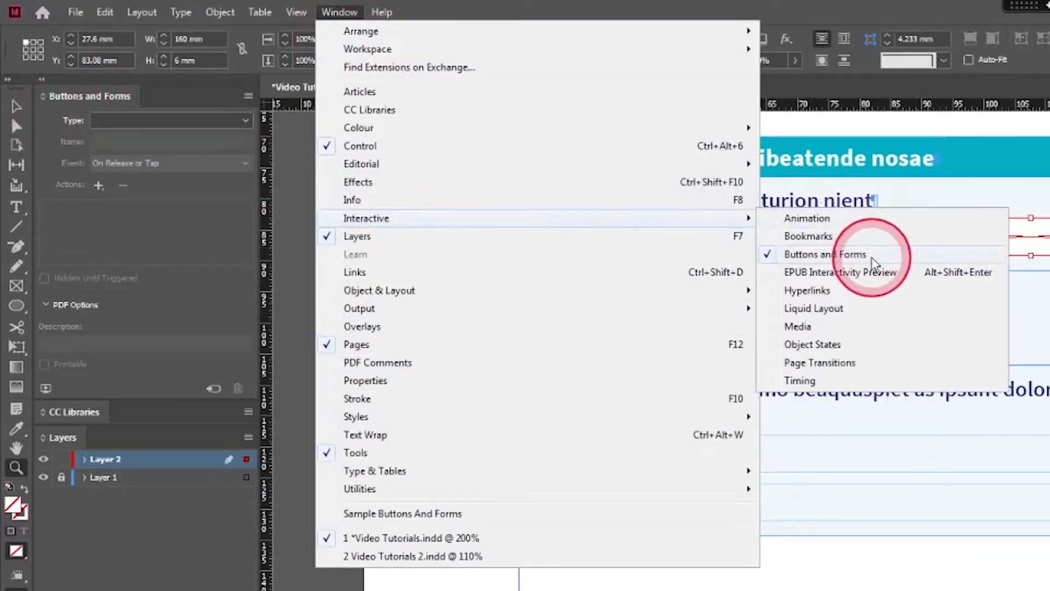
click(300, 569)
click(528, 279)
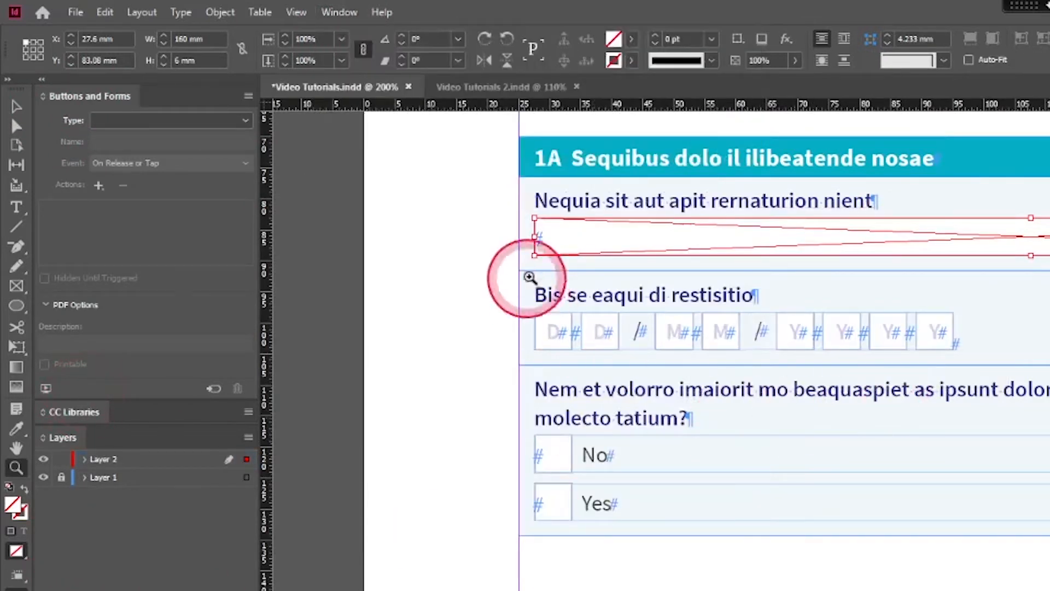
Step: Convert the wide frame to a text field and name it "Name field"
click(129, 122)
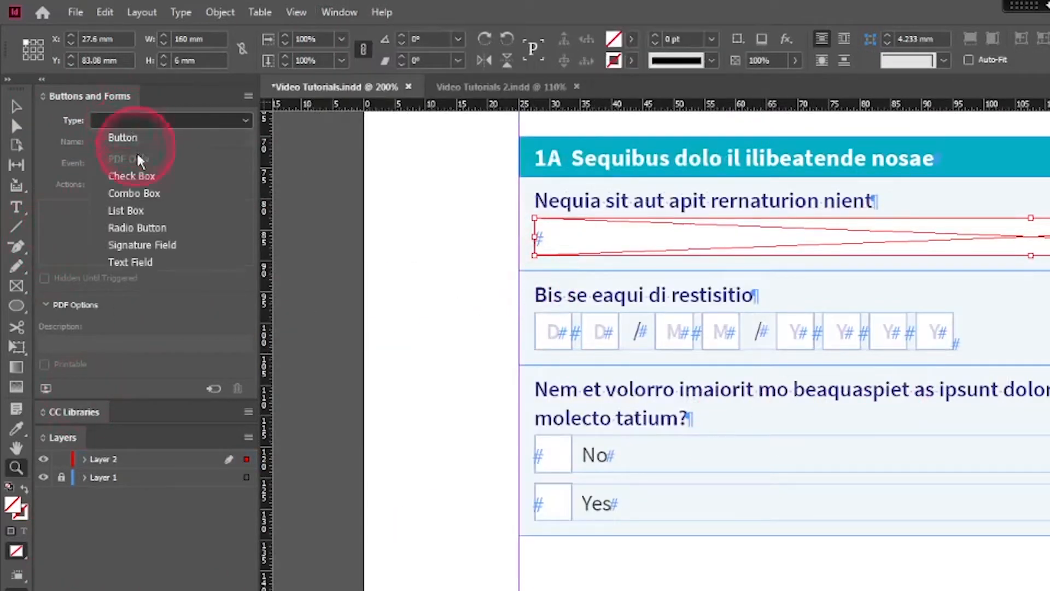
click(130, 262)
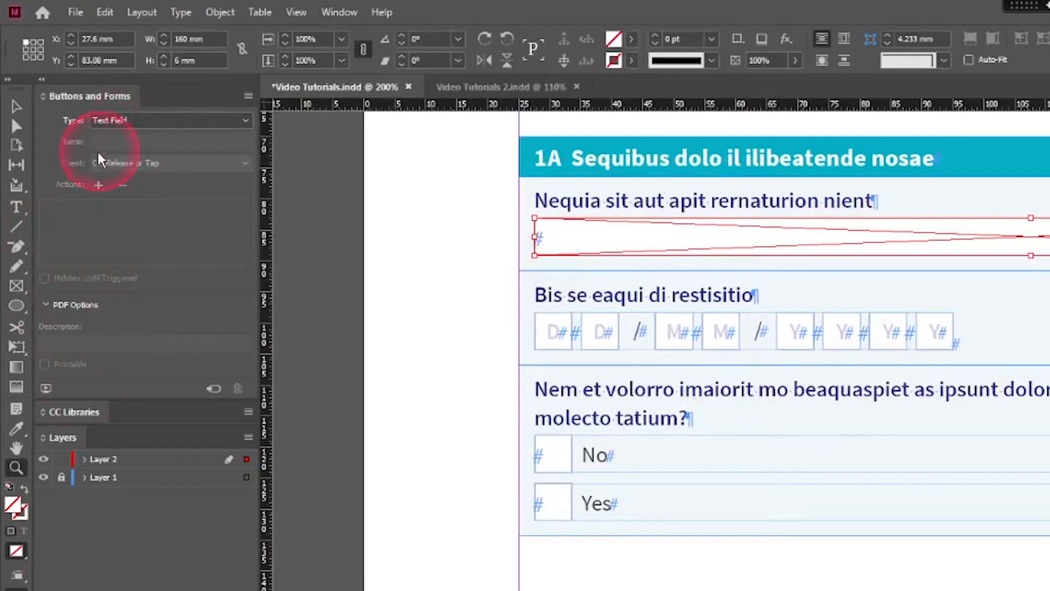
click(148, 141)
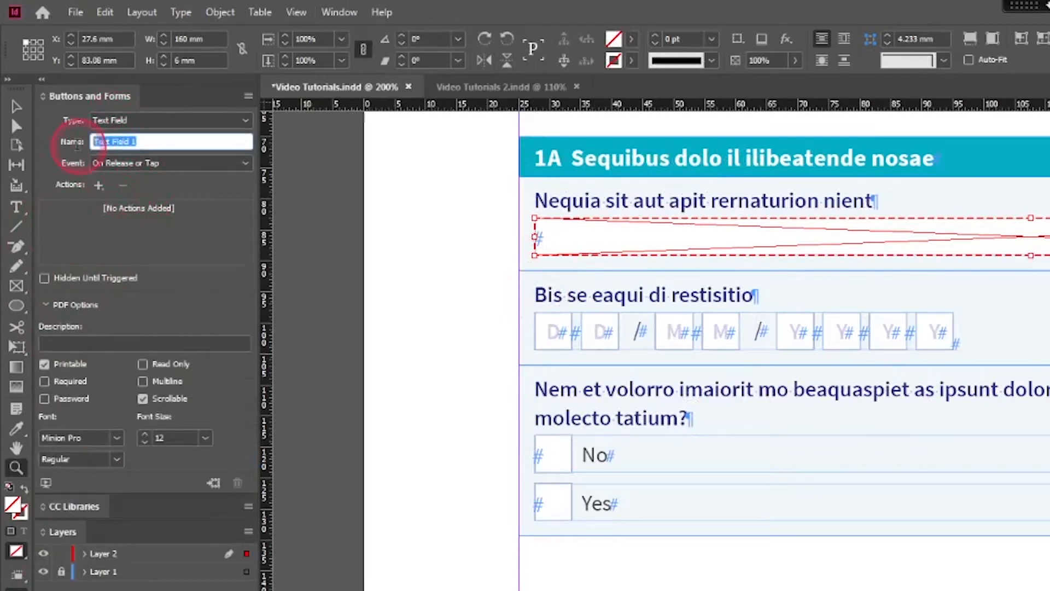
text(Name field)
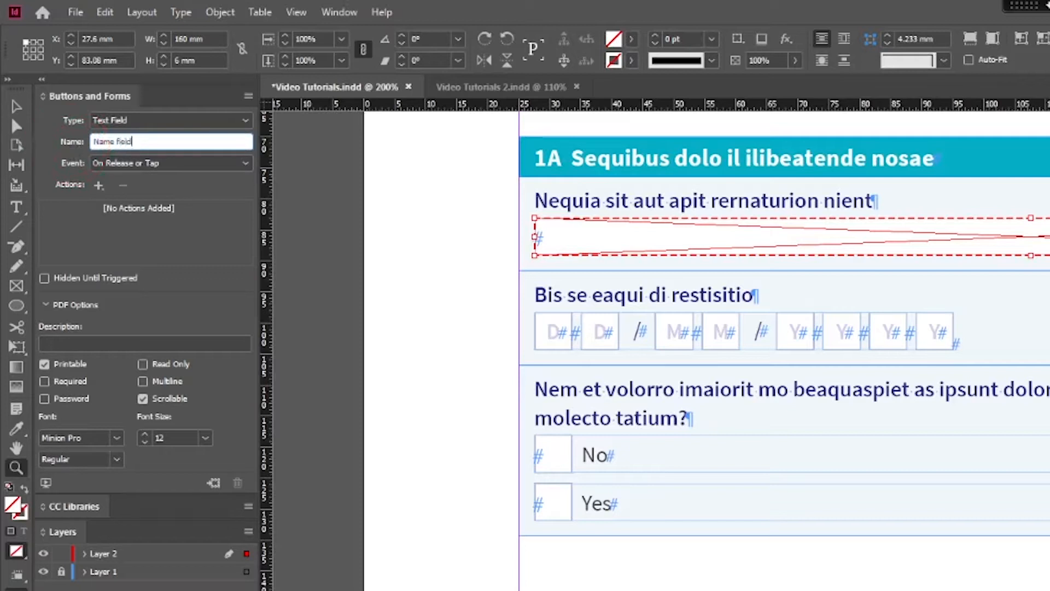
Step: Turn off the Scrollable option for the name text field and set its font to Source Sans Pro Regular
click(143, 401)
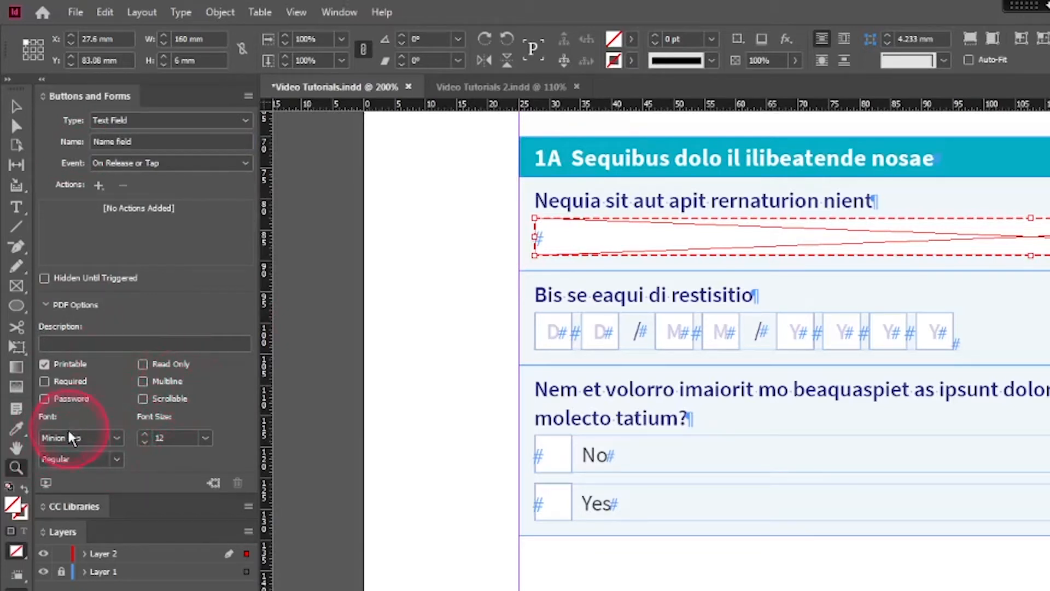
click(86, 438)
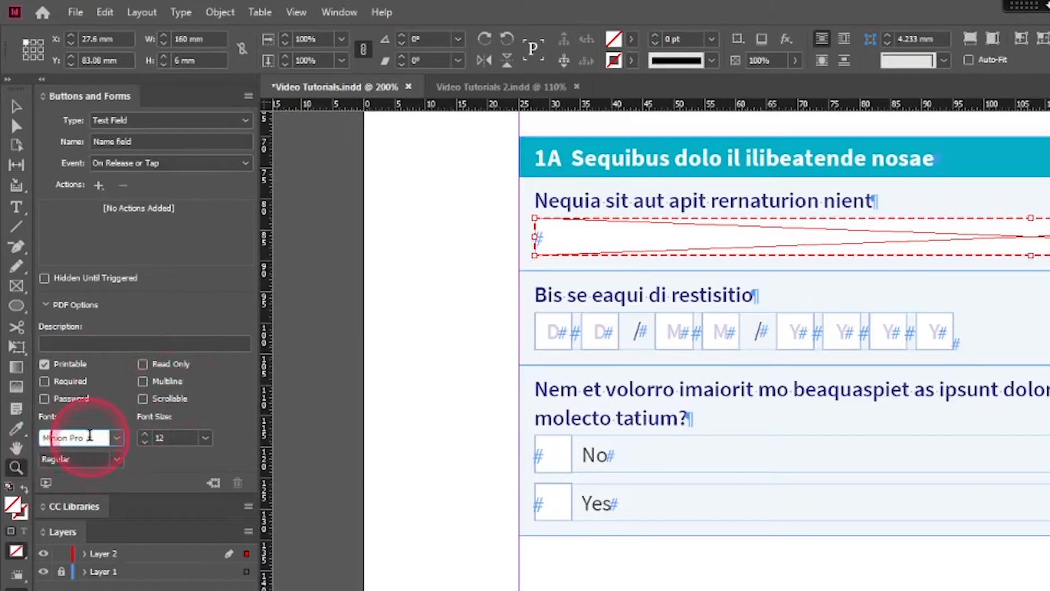
drag(90, 436, 40, 438)
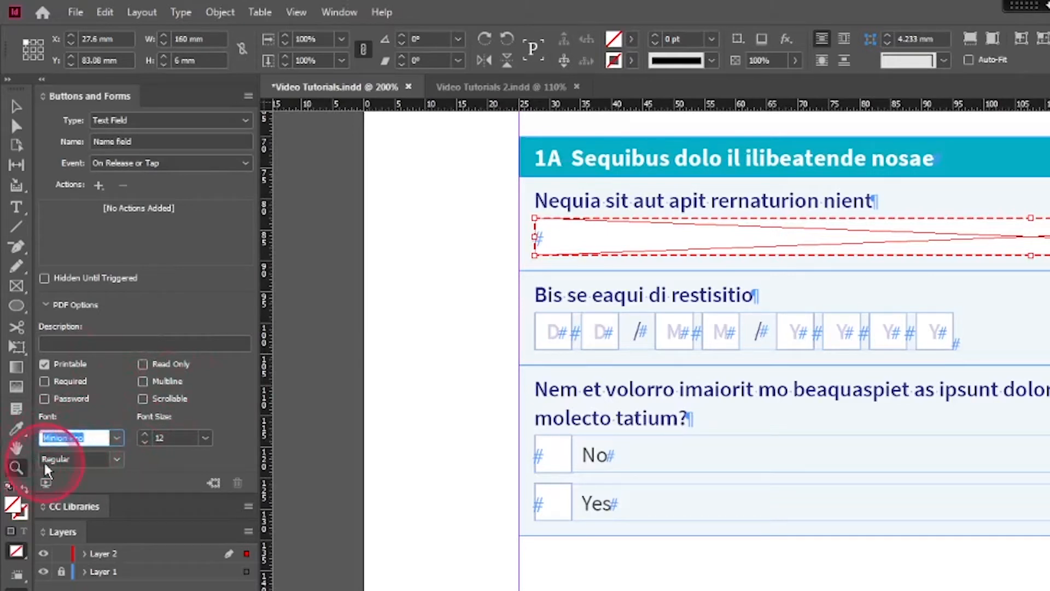
text(Source Sans)
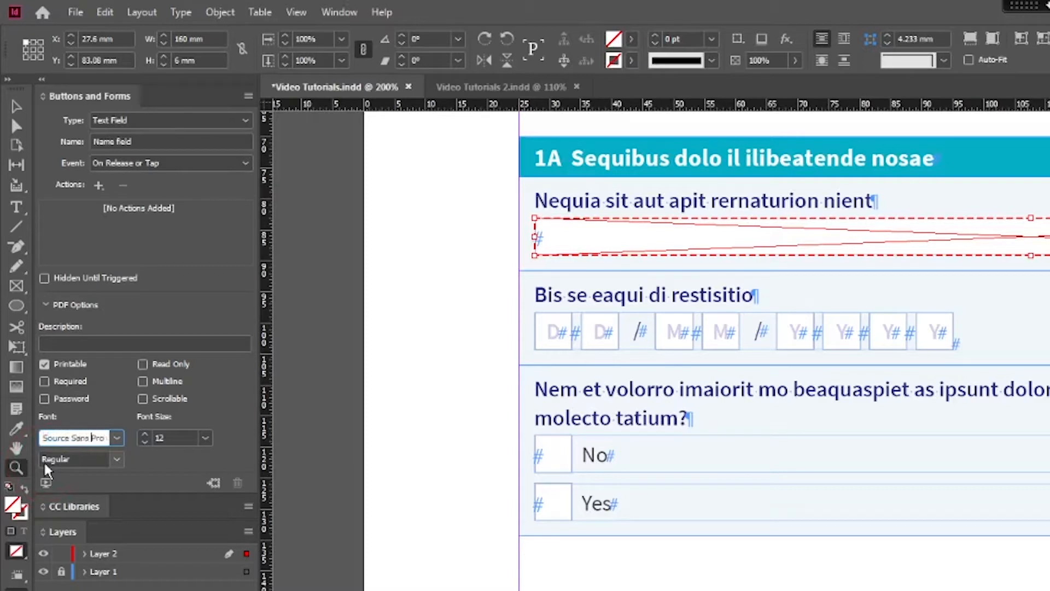
key(Tab)
key(Tab)
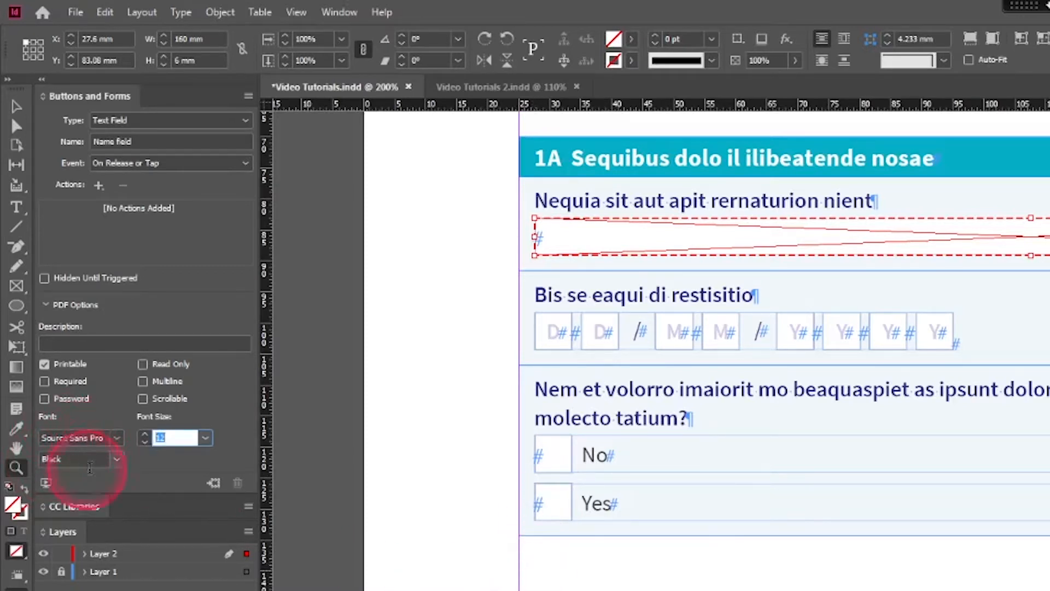
click(112, 459)
click(117, 461)
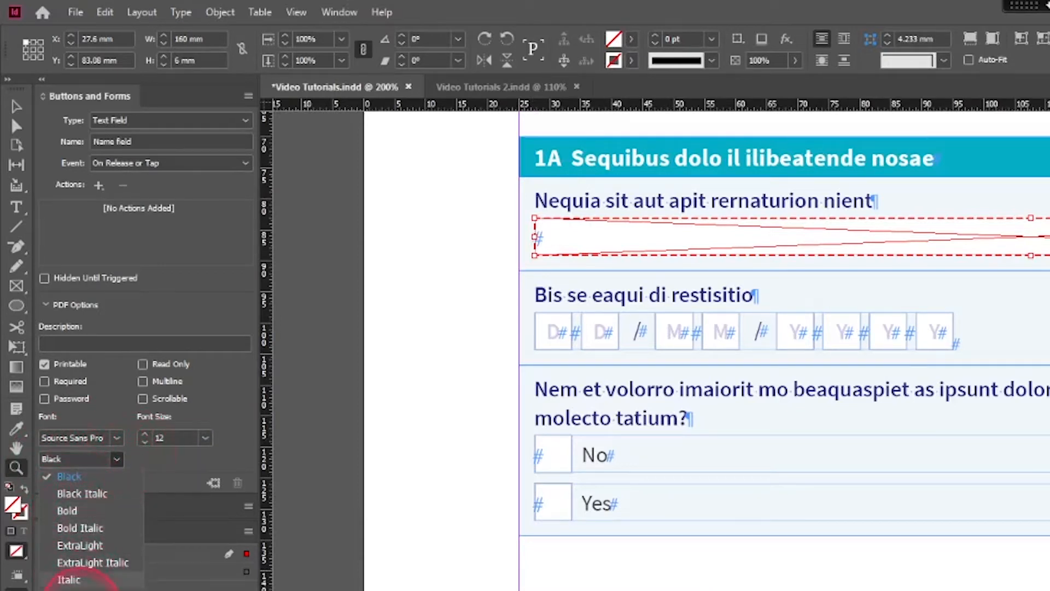
click(77, 590)
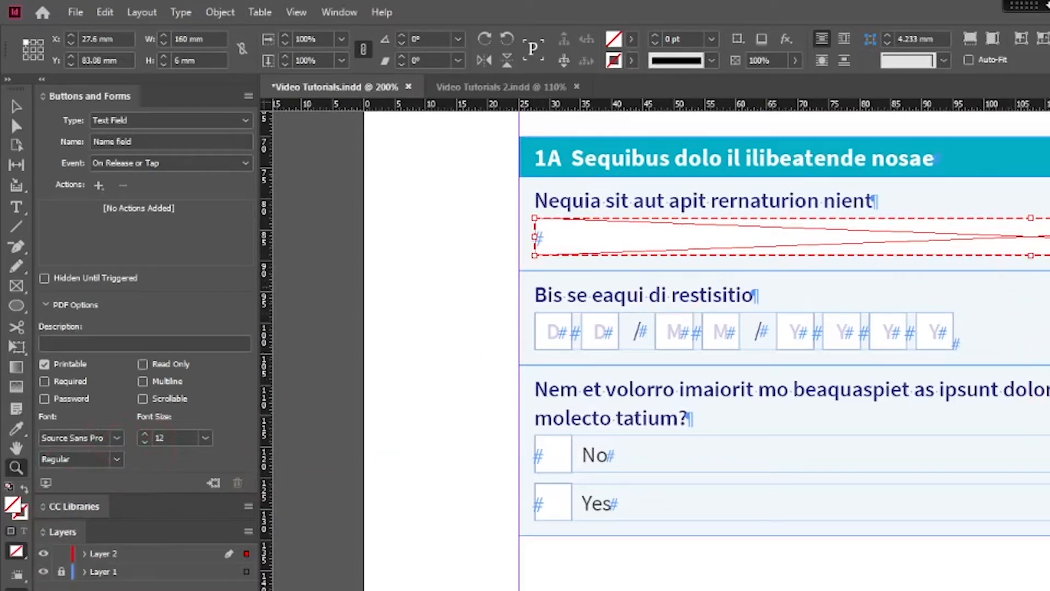
Step: Draw a frame about 6 mm square over the first D box of the date row
click(17, 107)
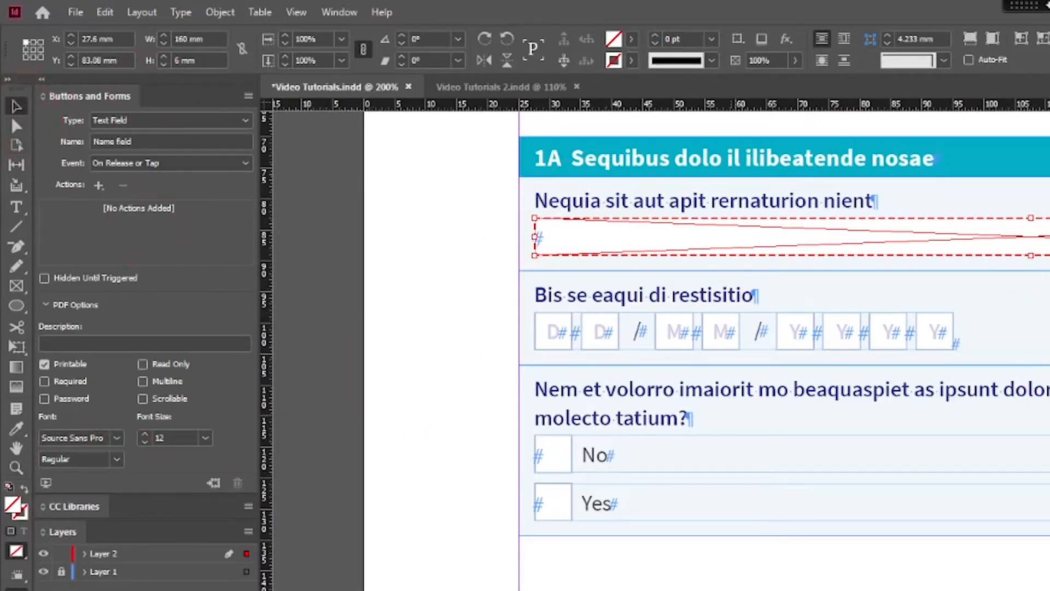
click(569, 277)
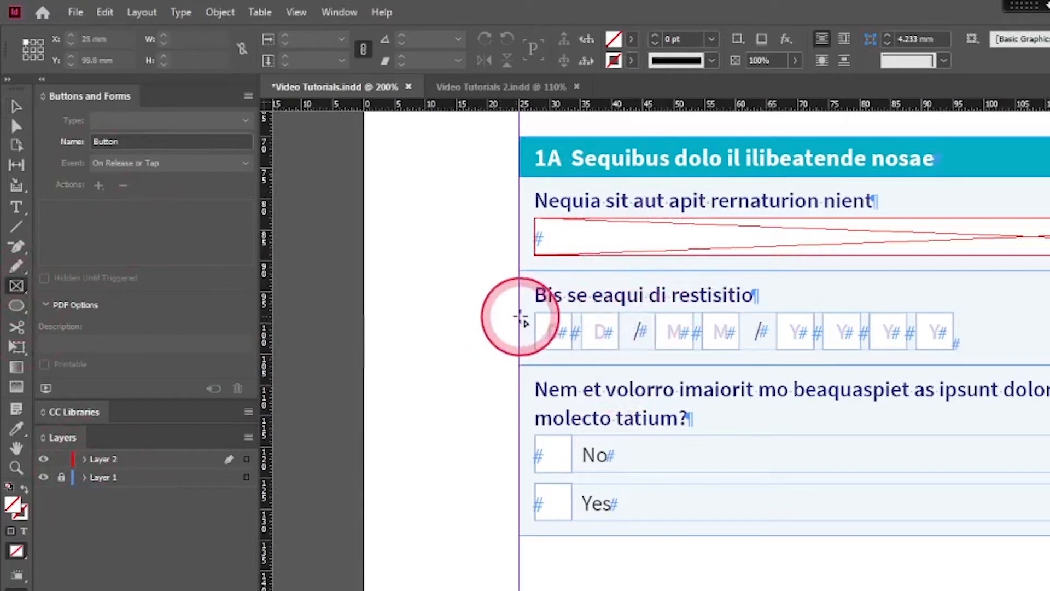
key(z)
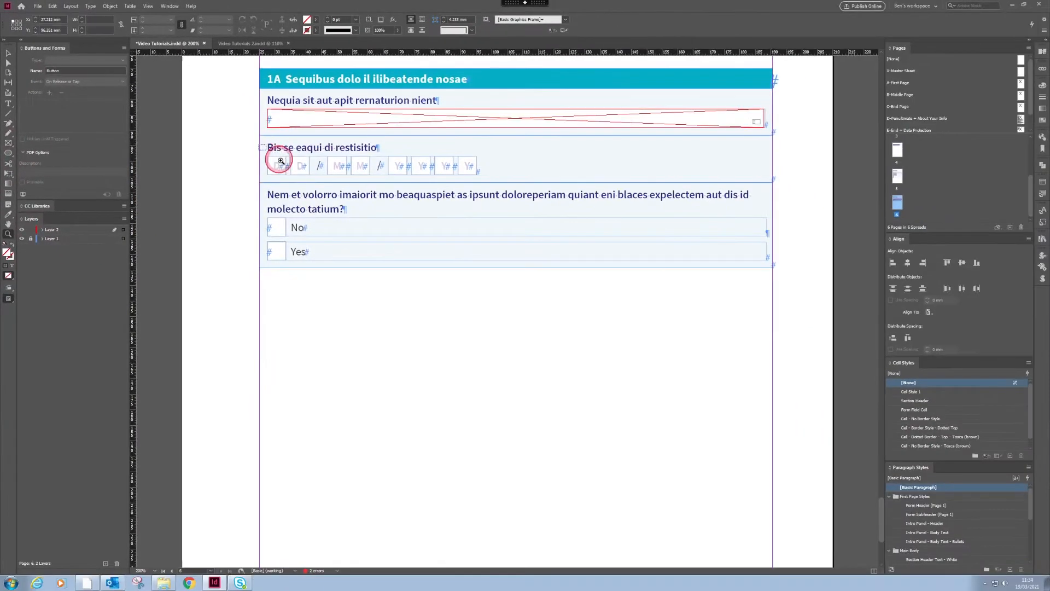
drag(281, 161, 495, 197)
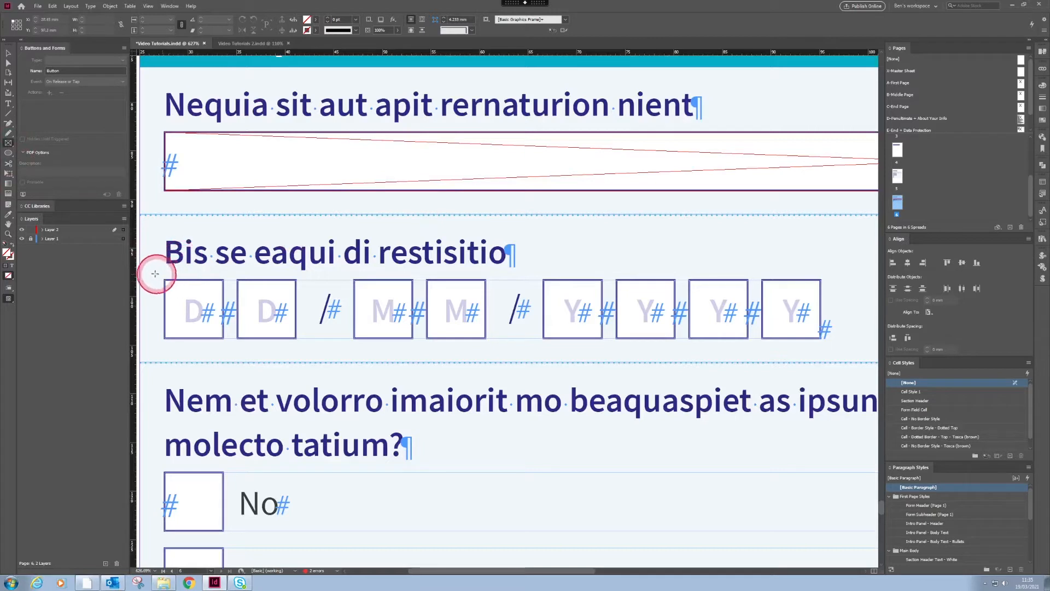
drag(166, 282, 222, 339)
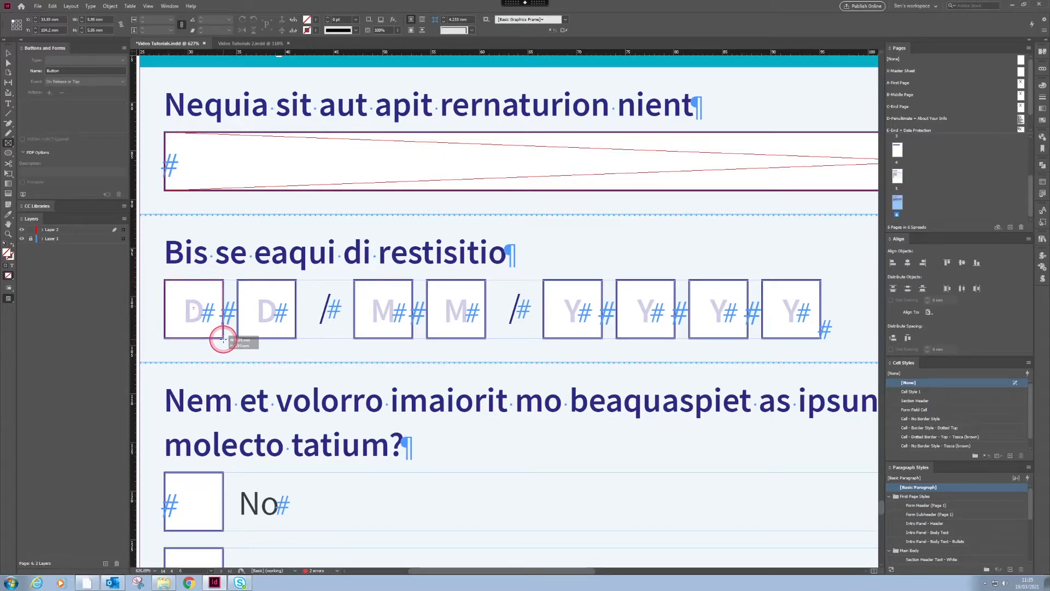
drag(223, 340, 223, 338)
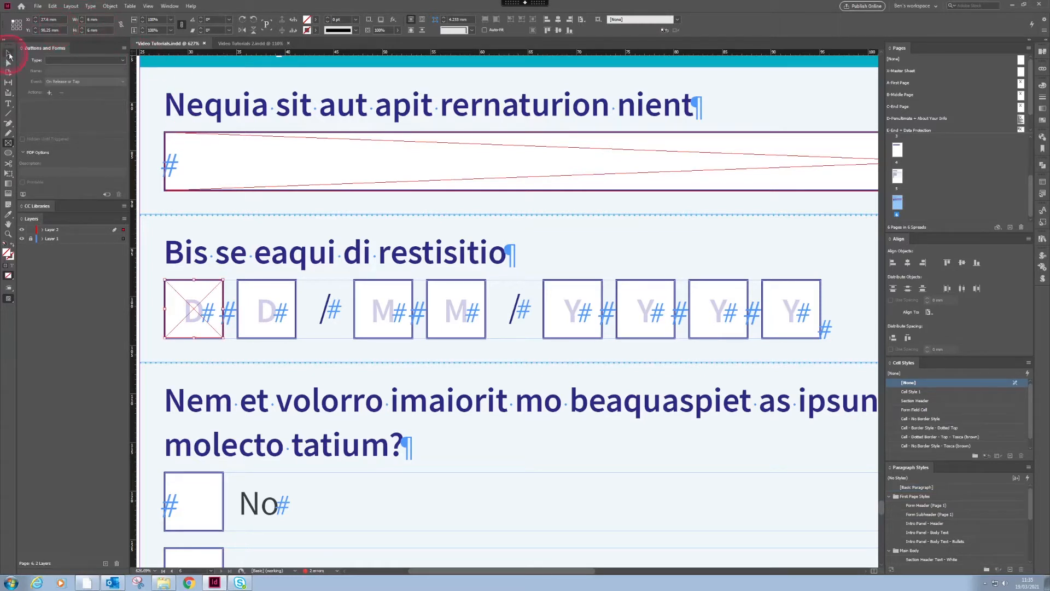
Step: Convert the frame on the first D box to a text field and name it "Date 1"
click(206, 286)
click(59, 49)
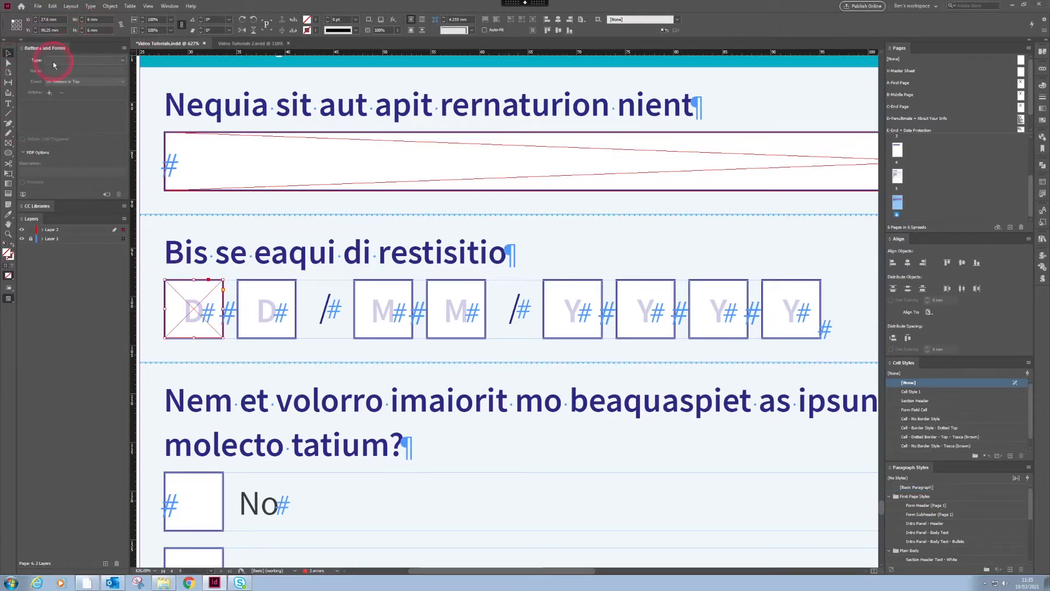
click(54, 64)
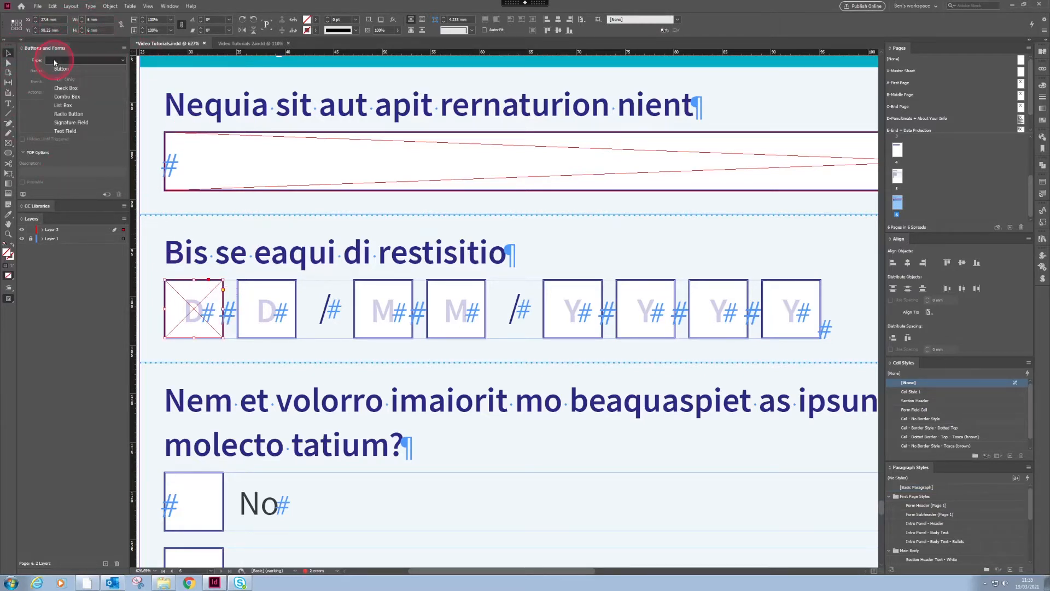
click(76, 133)
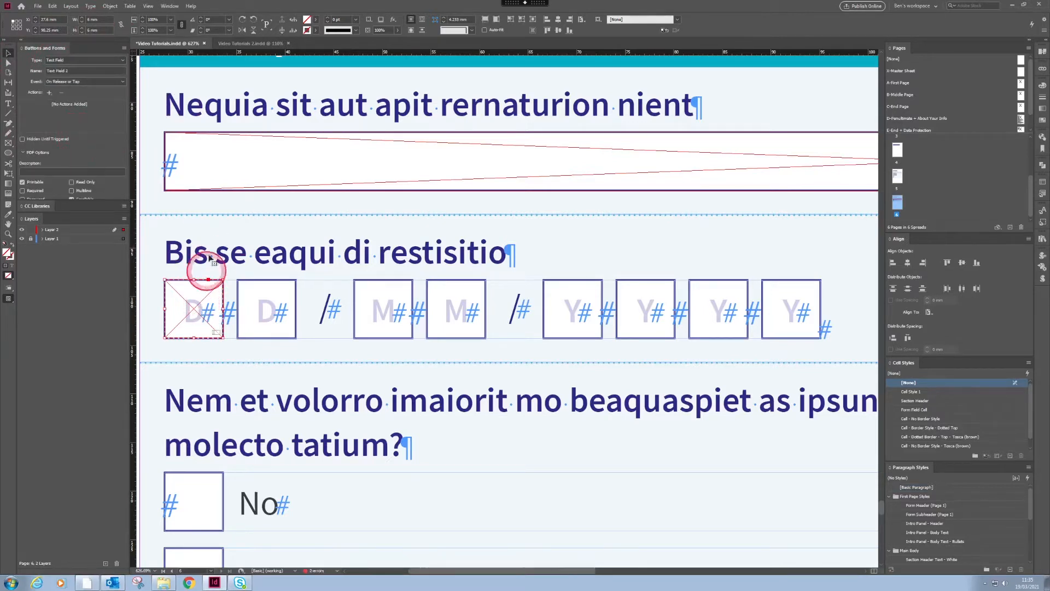
click(71, 71)
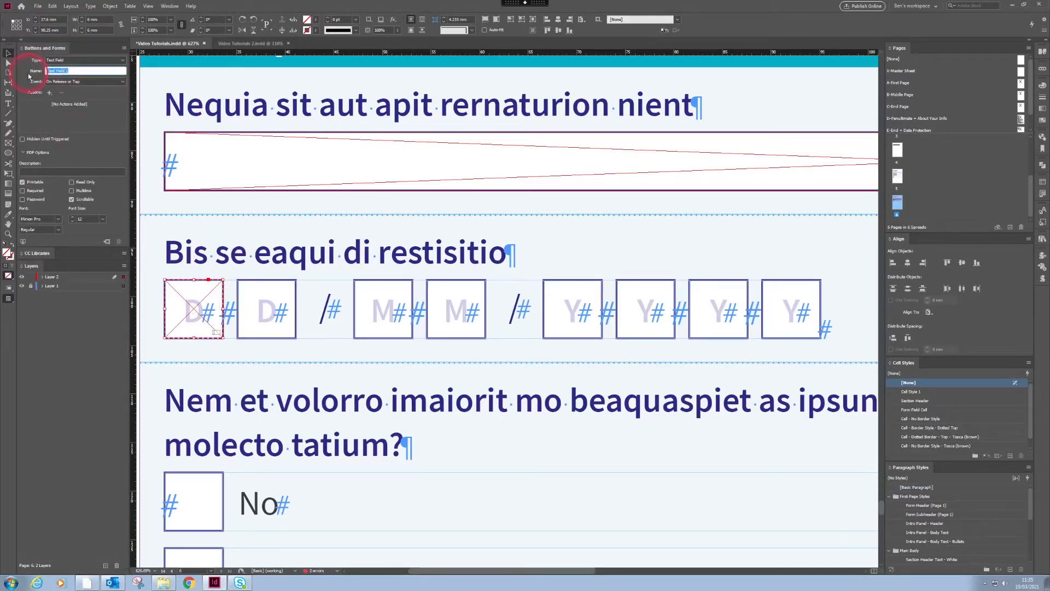
Step: Turn off the Scrollable option for the Date 1 text field and set its font to Source Sans Pro Regular
click(72, 200)
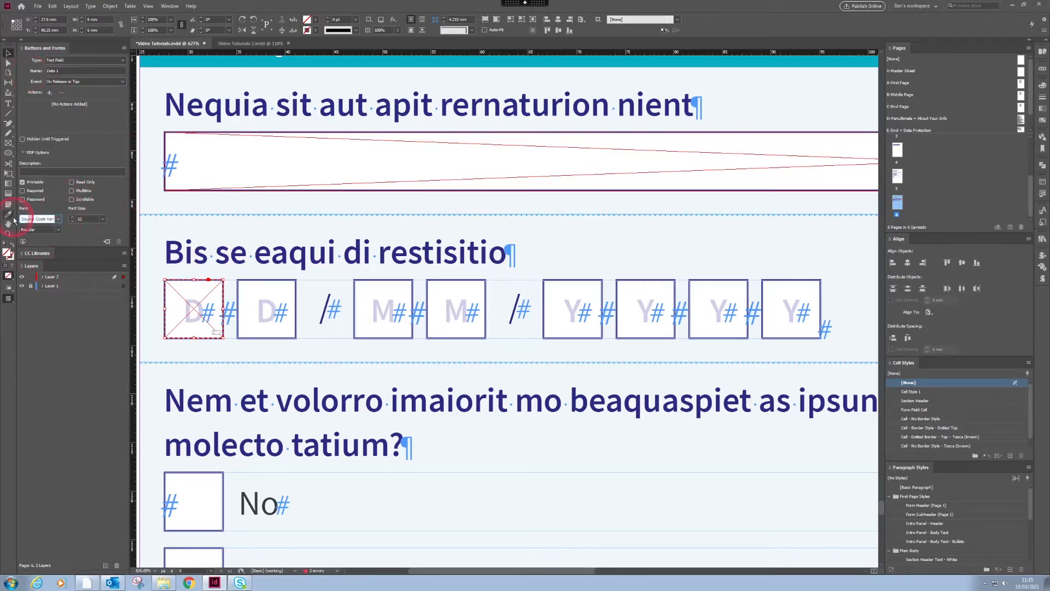
key(Tab)
key(shift+Tab)
key(Tab)
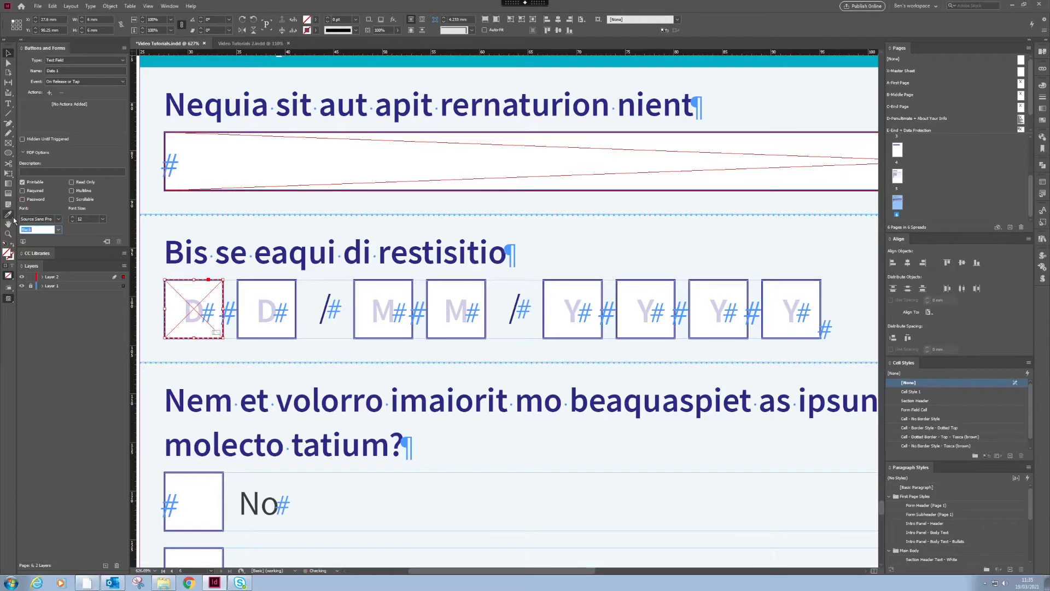
Step: Duplicate the Date 1 text field and place the copy exactly over the second D box
click(210, 272)
drag(227, 270, 208, 301)
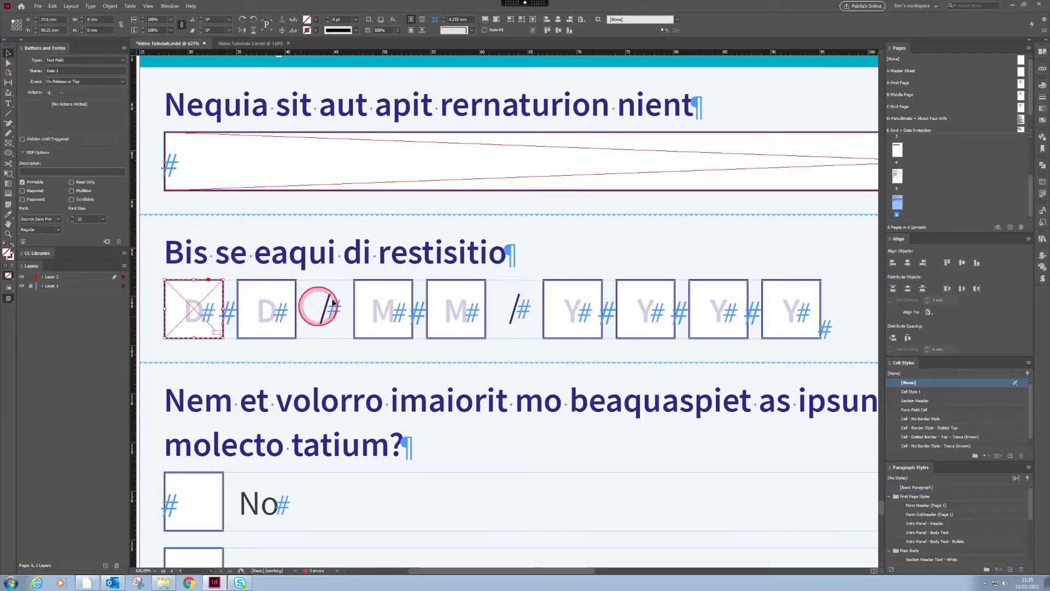
right_click(257, 304)
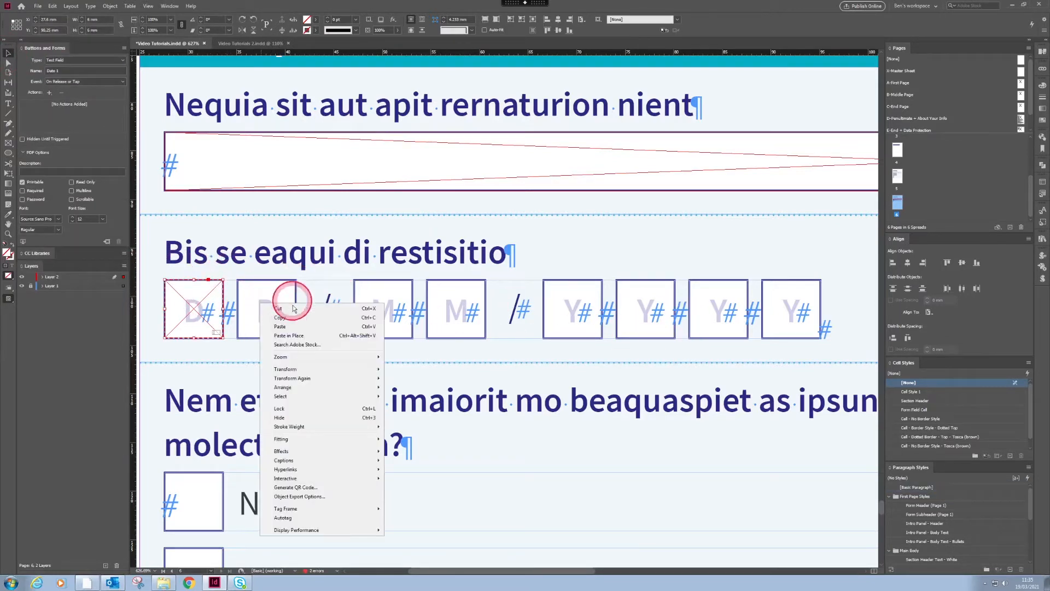
click(281, 335)
drag(192, 300, 263, 305)
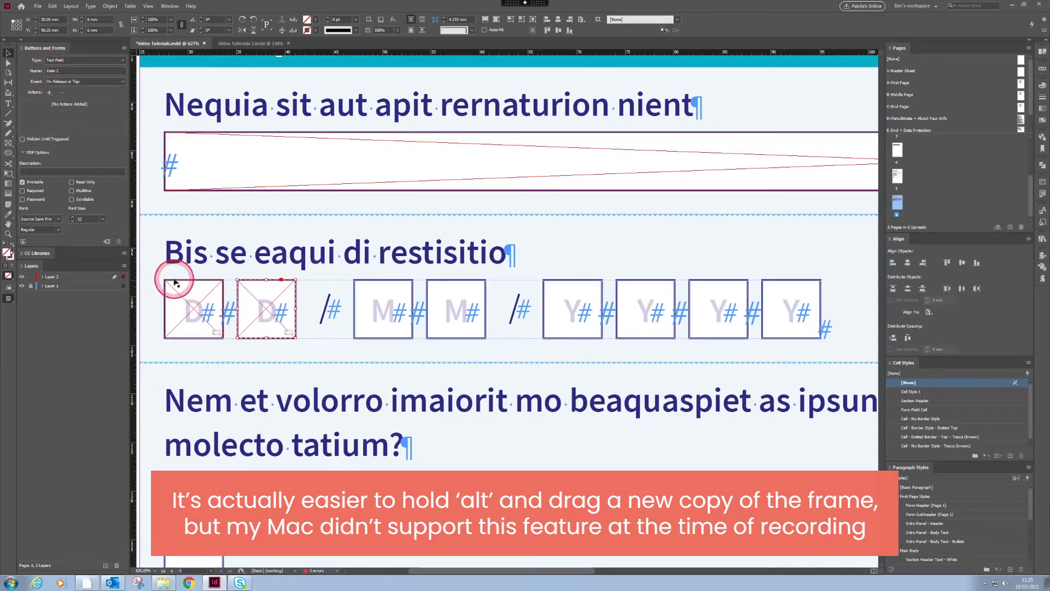
Step: Duplicate the two day fields together and position the copies over the two M boxes
drag(174, 277, 288, 329)
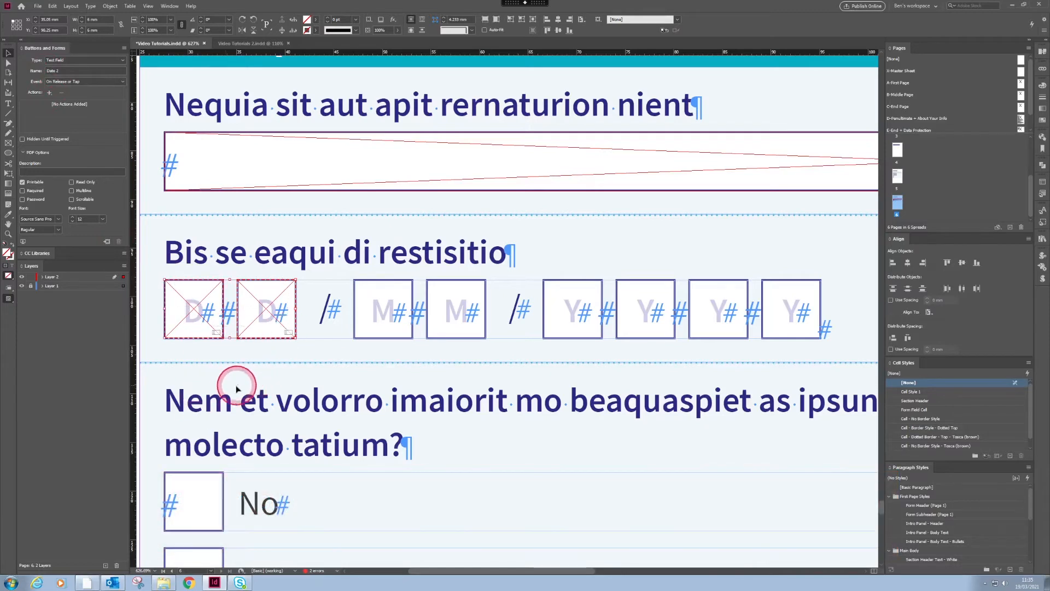
right_click(386, 298)
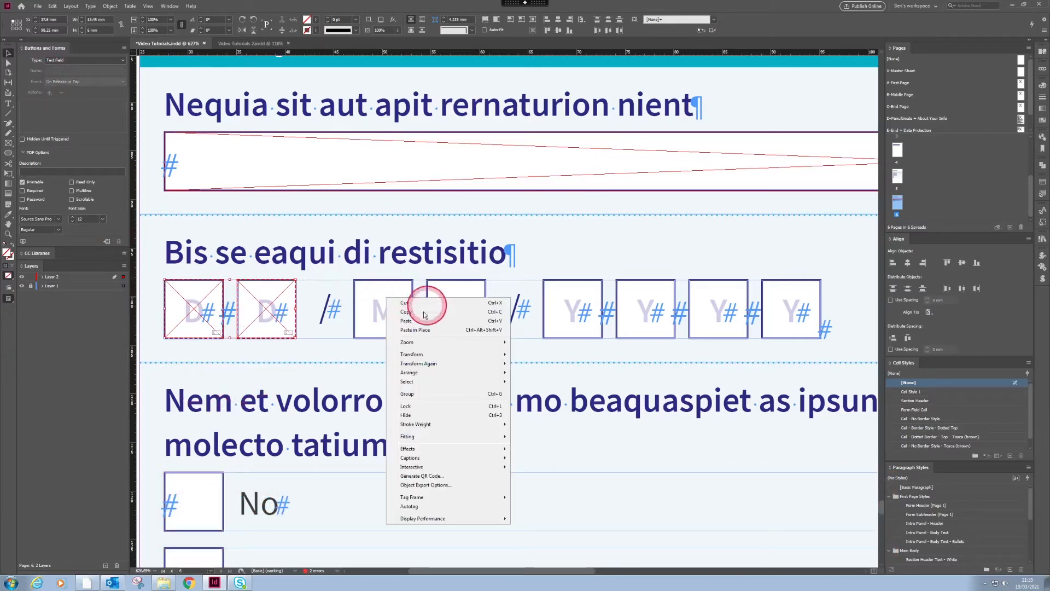
click(421, 331)
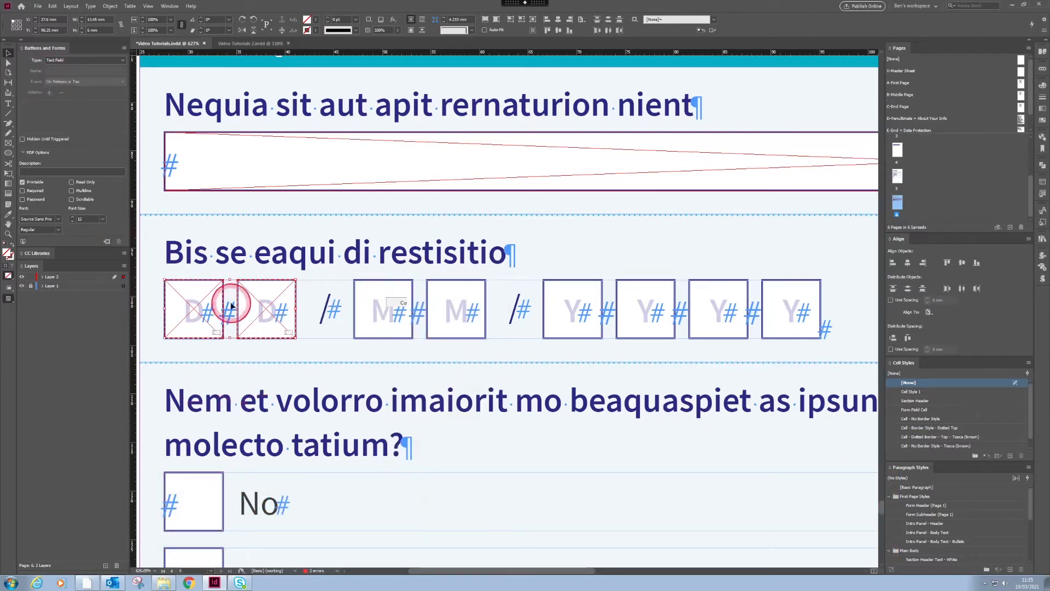
drag(378, 313, 441, 314)
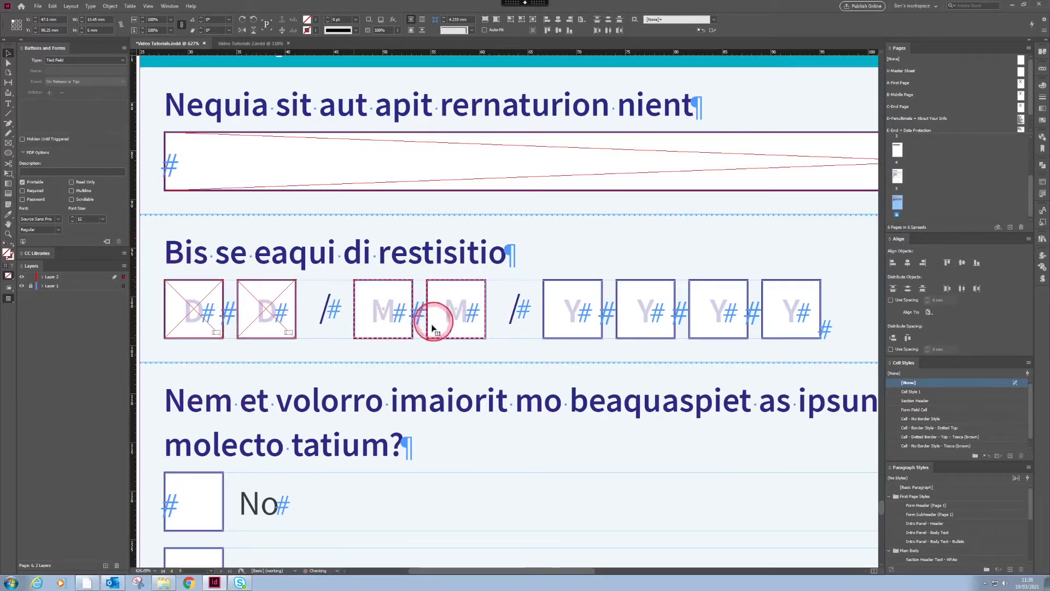
Step: Duplicate the pair of month fields twice so that text fields cover all four Y boxes
right_click(533, 315)
click(469, 324)
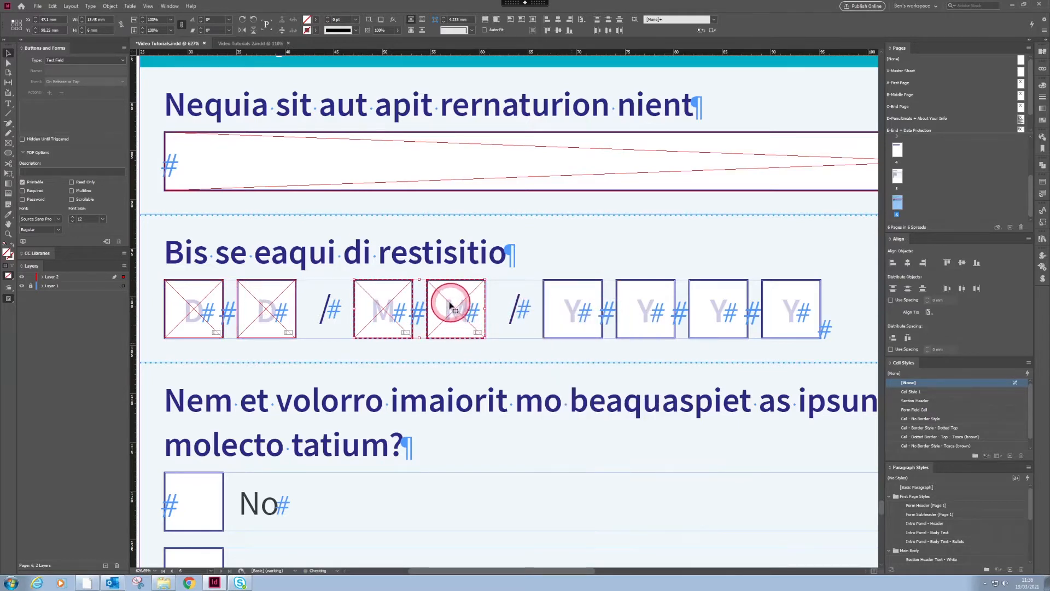
drag(450, 306, 632, 305)
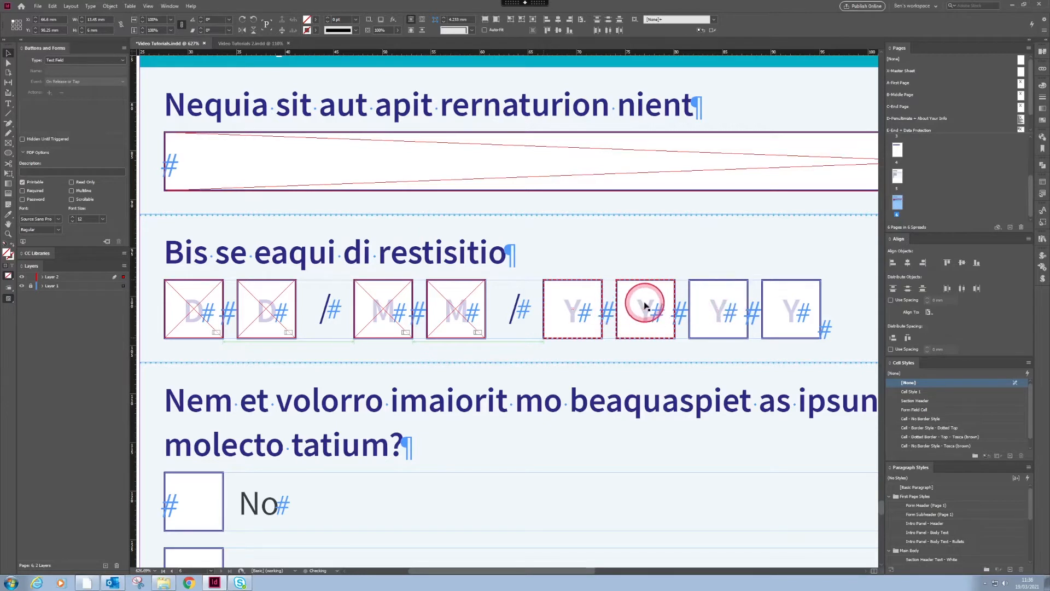
drag(645, 307, 777, 308)
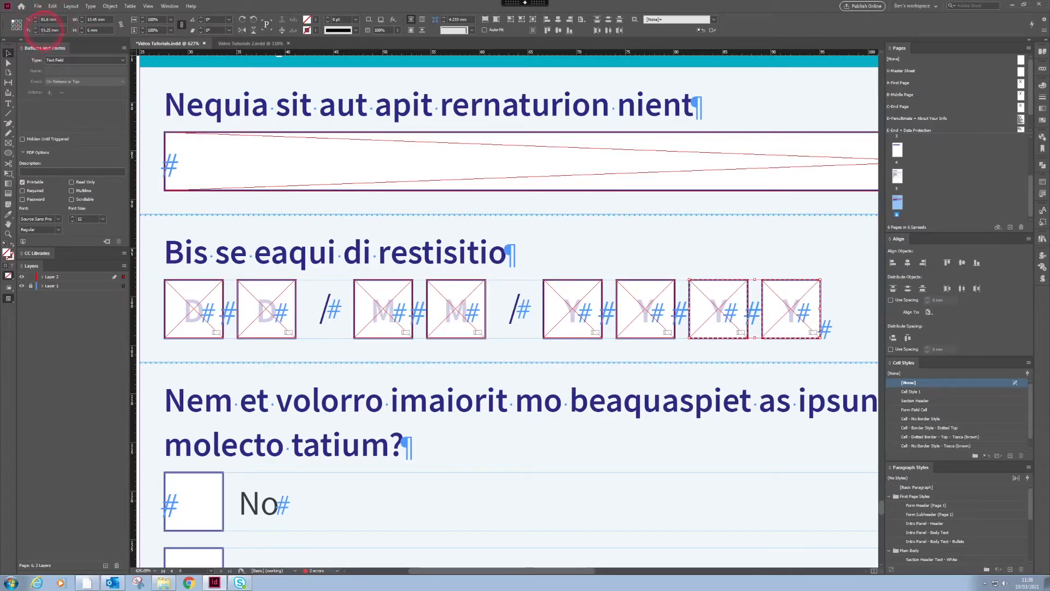
Step: Examine the date fields along the row and the order in which Layer 2 lists them
click(804, 264)
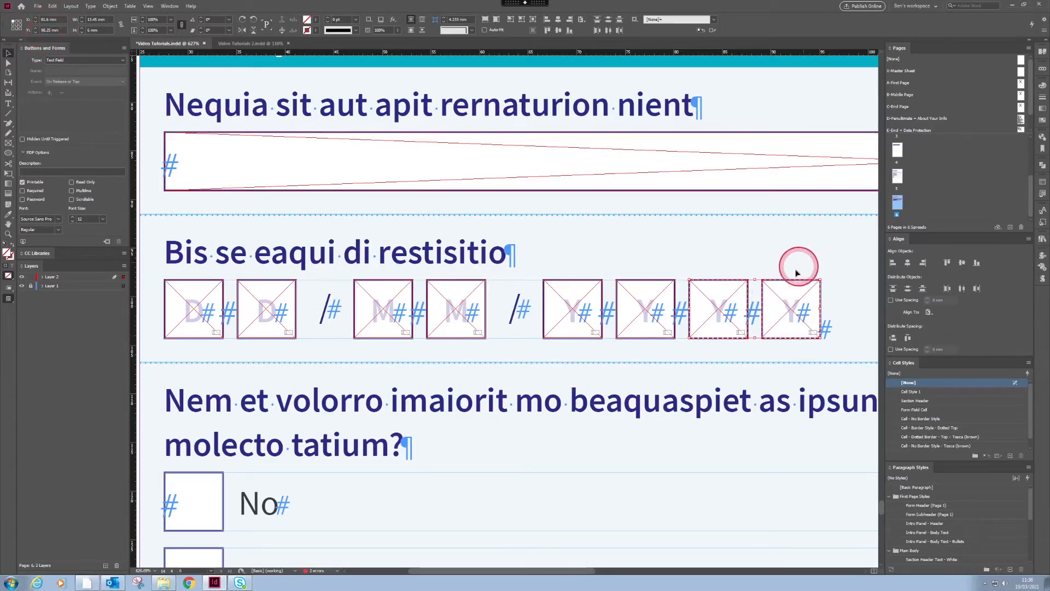
drag(847, 274, 171, 306)
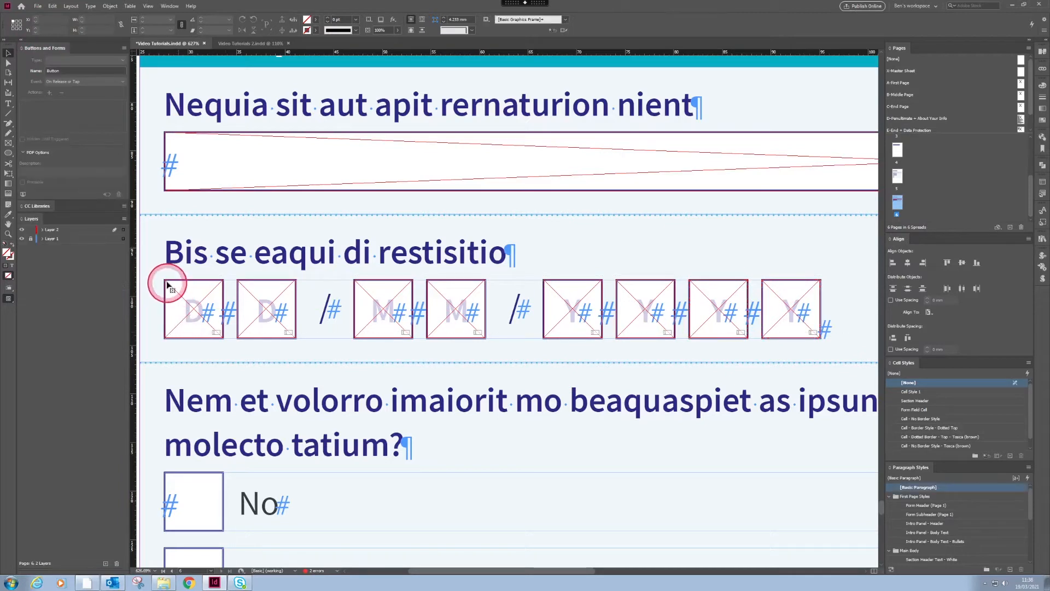
drag(194, 305, 192, 307)
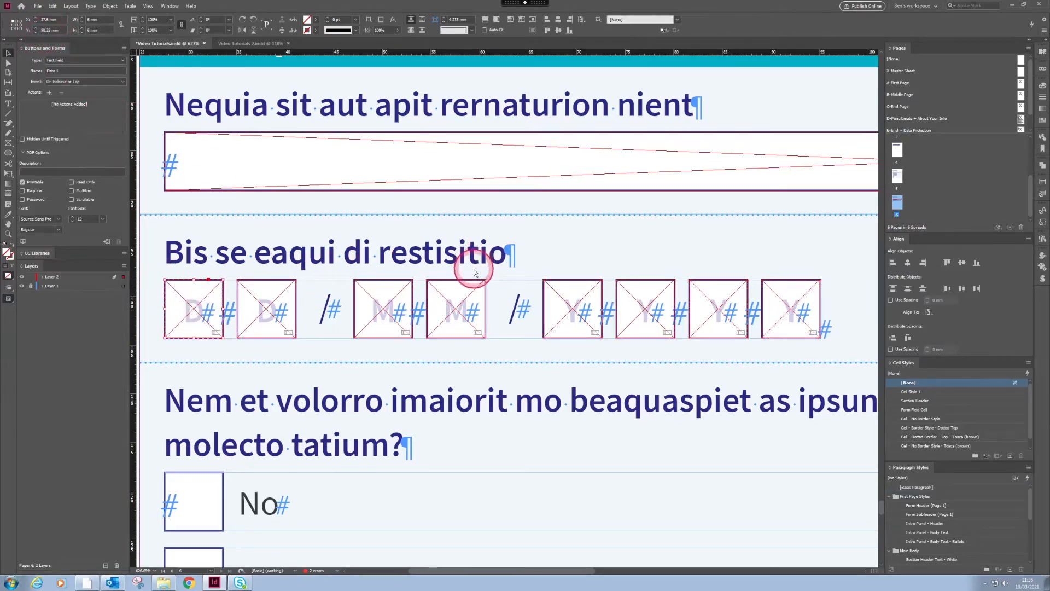
shift+click(451, 293)
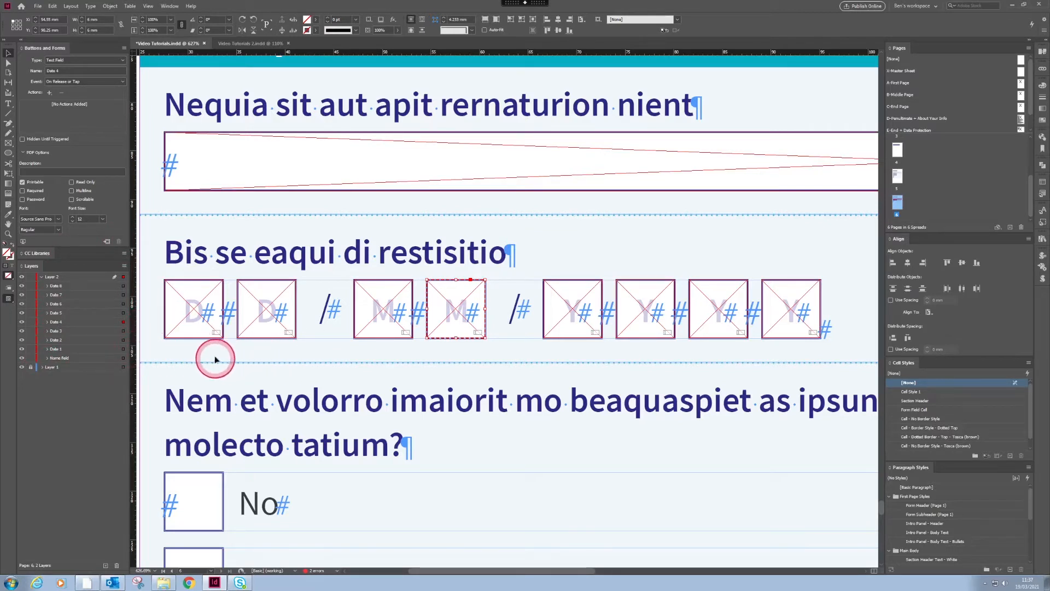
shift+click(271, 318)
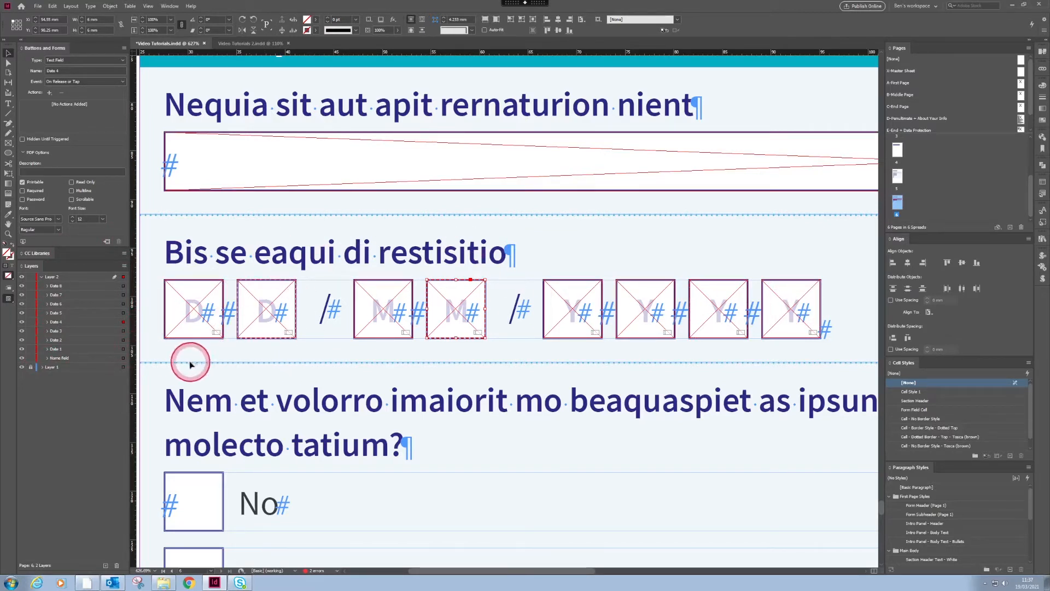
shift+click(281, 328)
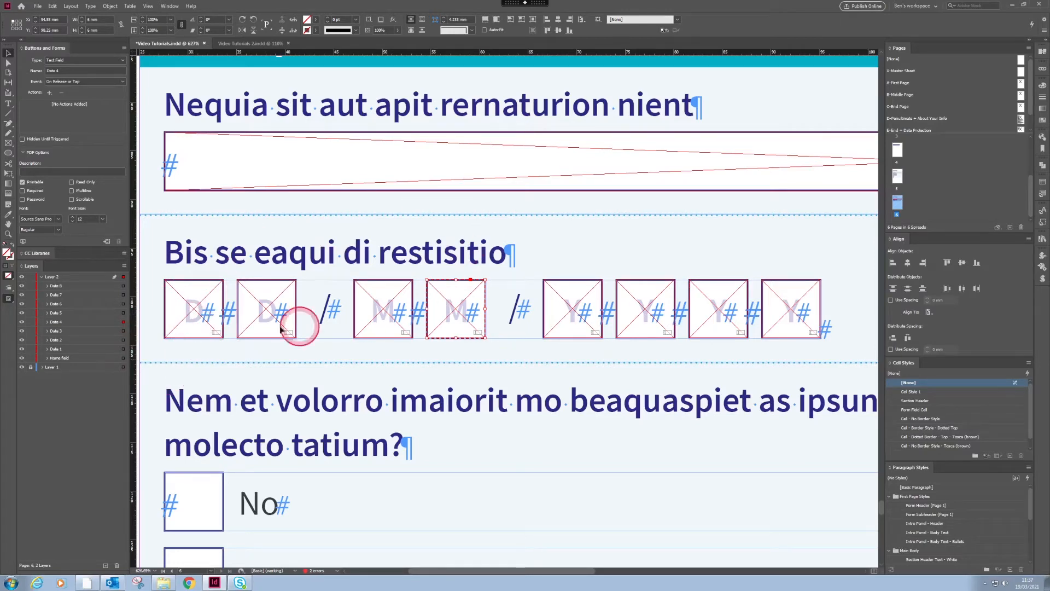
shift+click(372, 306)
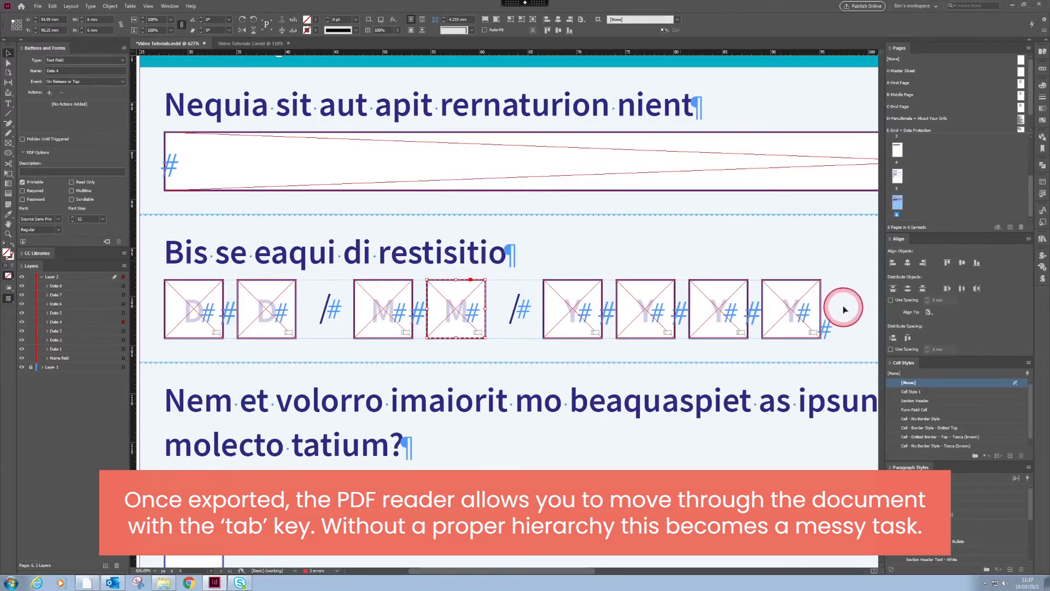
Step: Select every date field except the first D field and set their Y position to 98.251 mm
drag(849, 275, 250, 351)
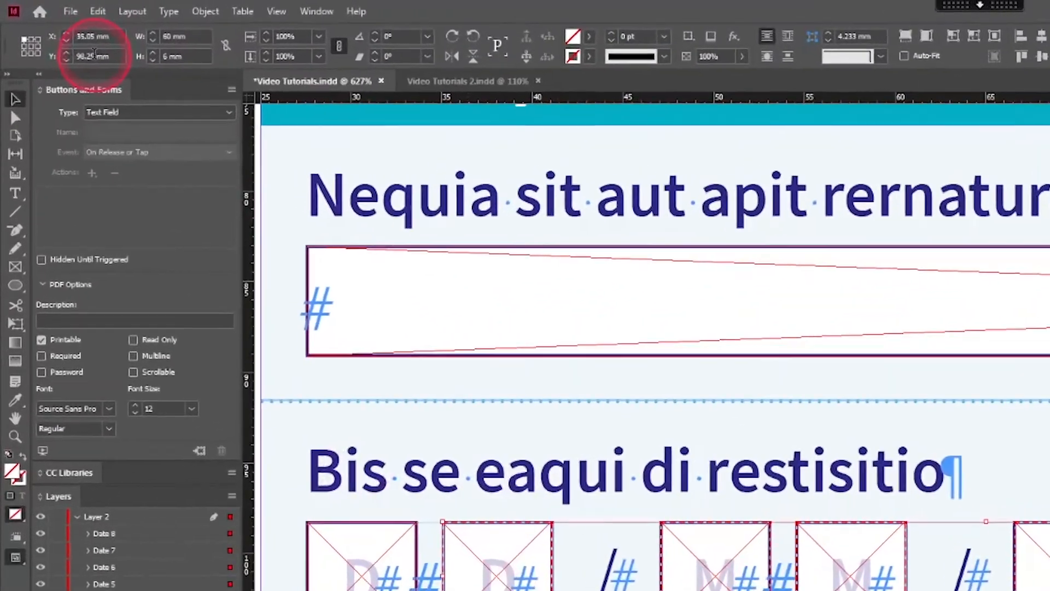
click(51, 30)
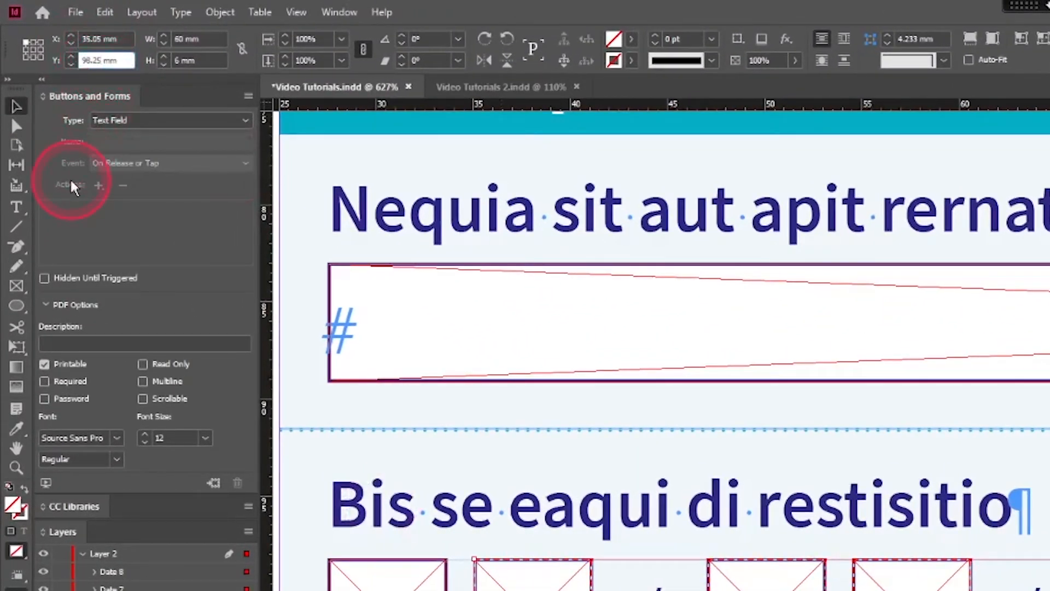
text(1)
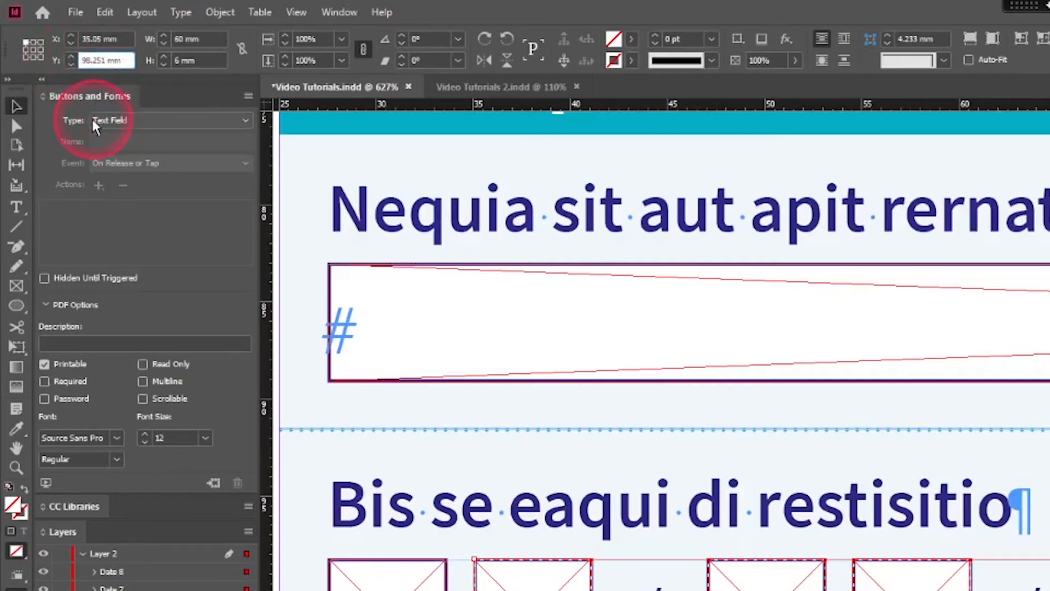
key(Return)
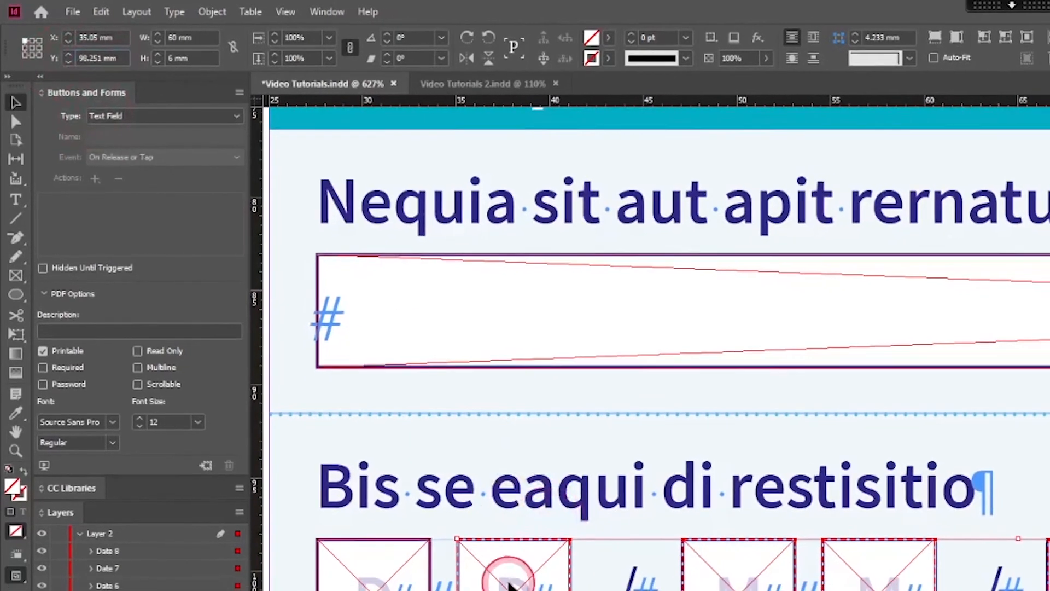
Step: Remove the second D field from the selection and set the remaining date fields' Y position to 98.252 mm
shift+click(509, 582)
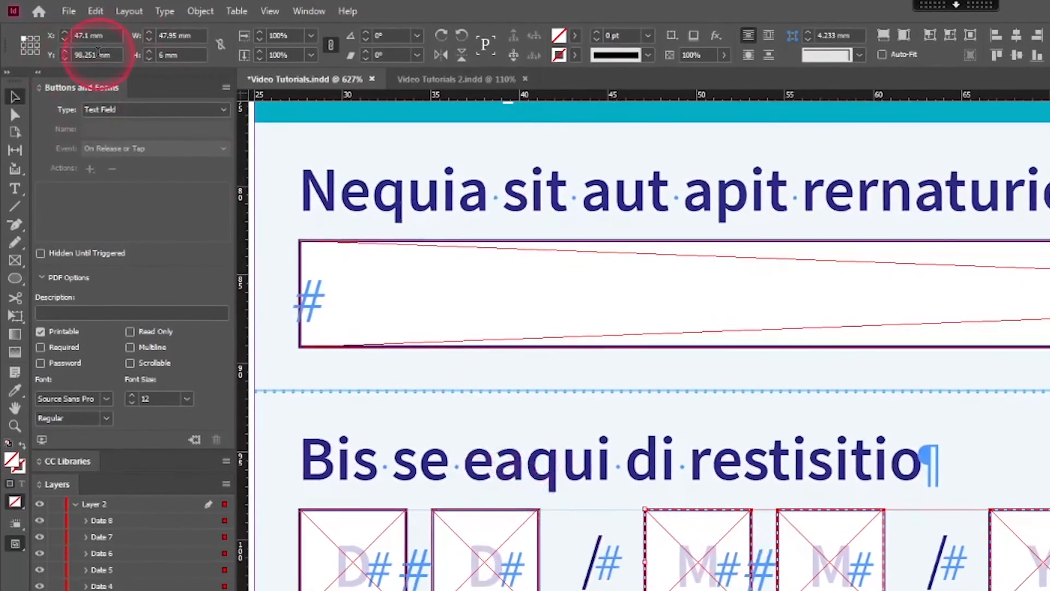
click(98, 55)
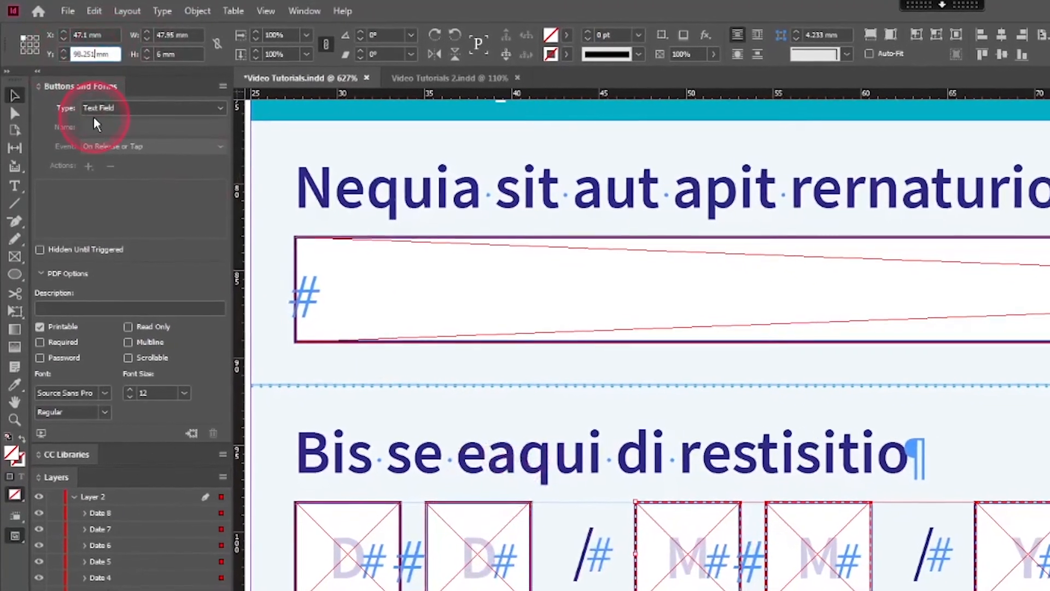
key(BackSpace)
text(2)
key(Return)
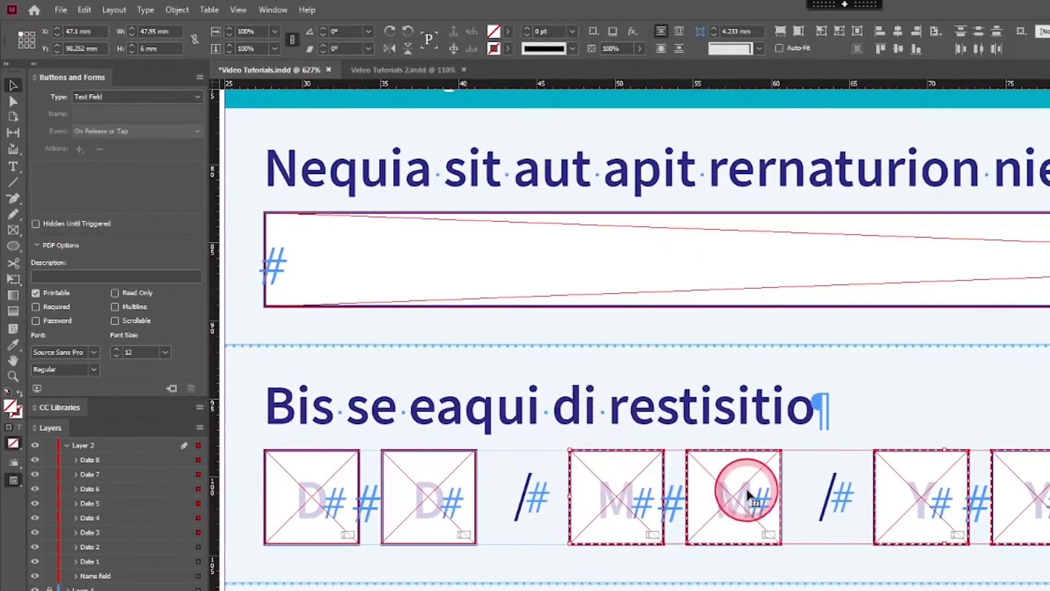
Step: Remove the first M field from the selection and set the remaining date fields' Y position to 98.253 mm
shift+click(619, 495)
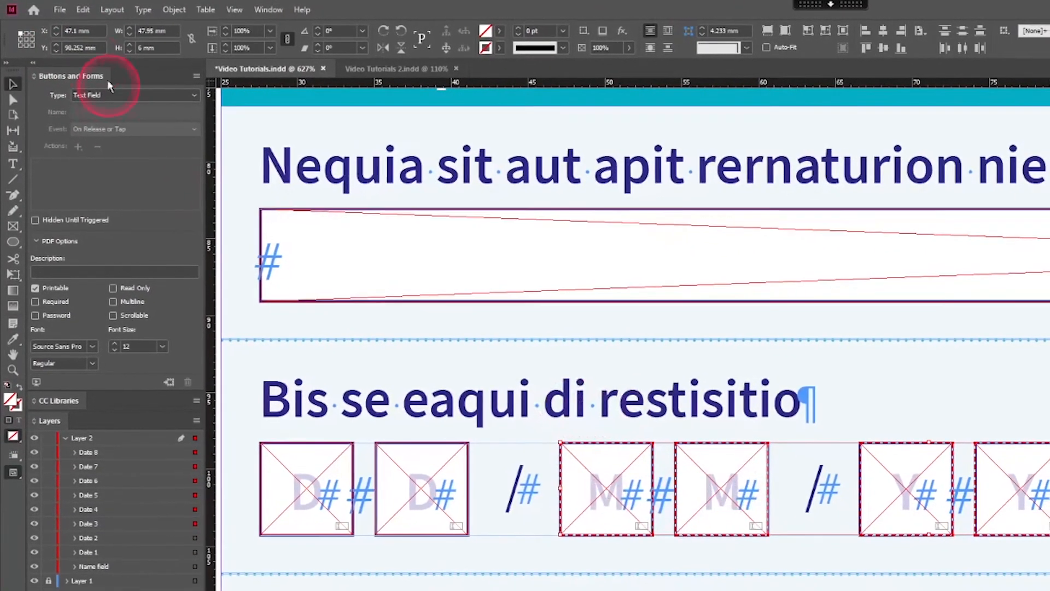
click(87, 48)
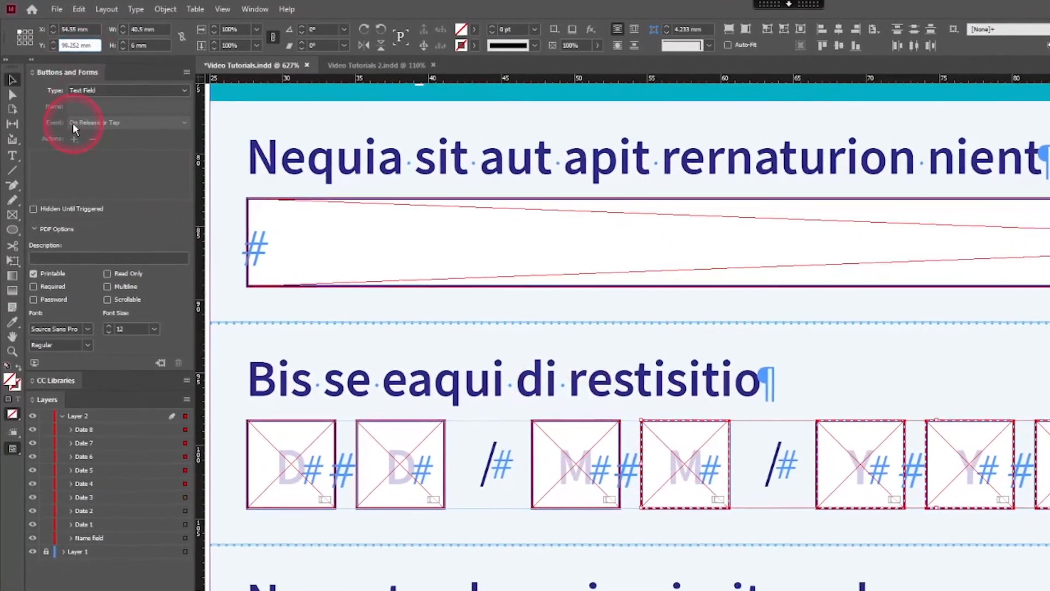
key(BackSpace)
text(3)
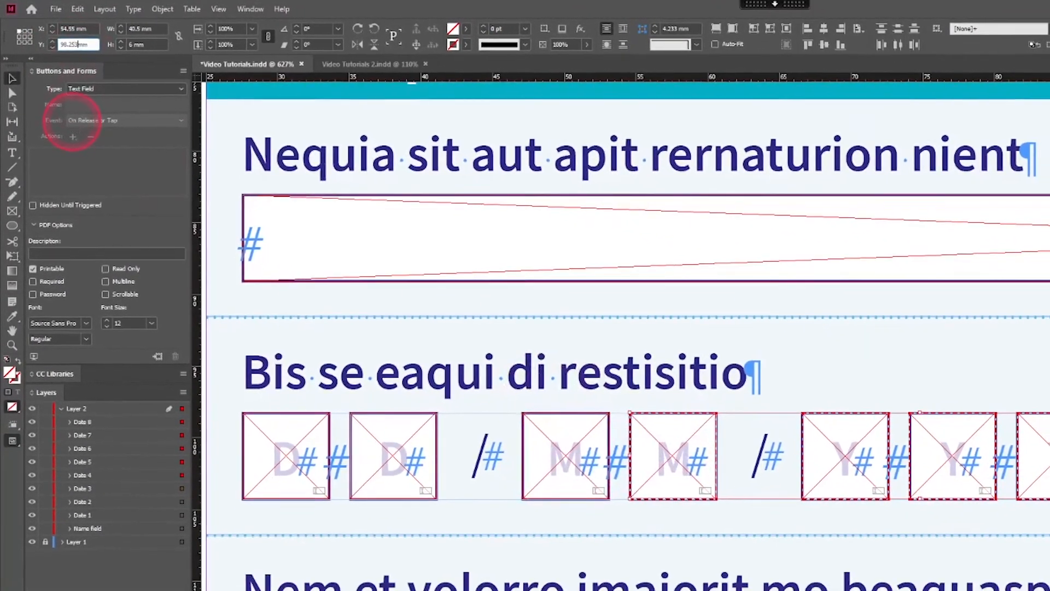
key(Return)
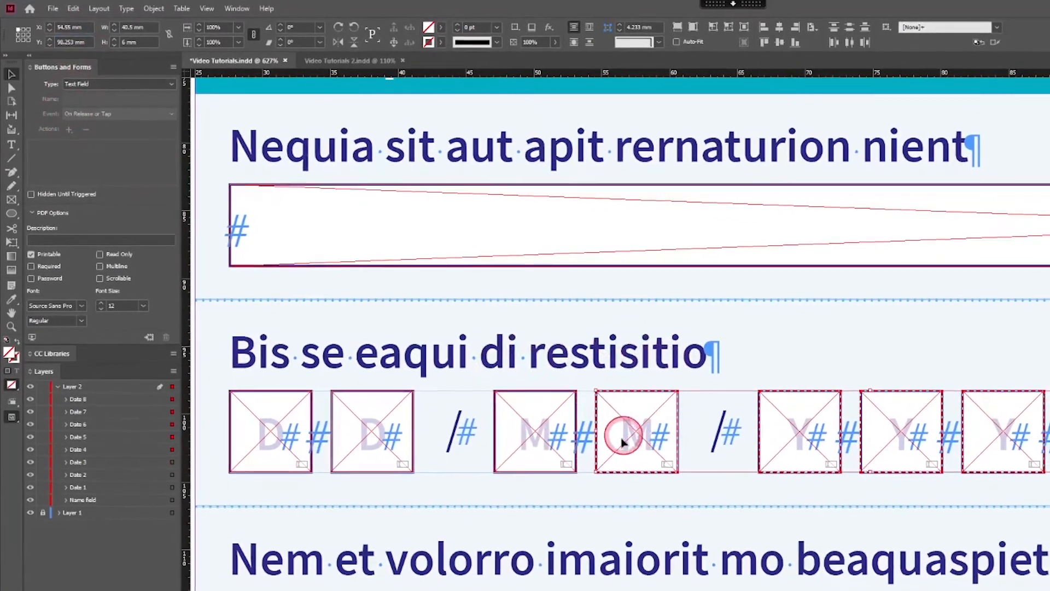
Step: Remove the second M field from the selection and set the four year fields' Y position to 98.254 mm
shift+click(624, 440)
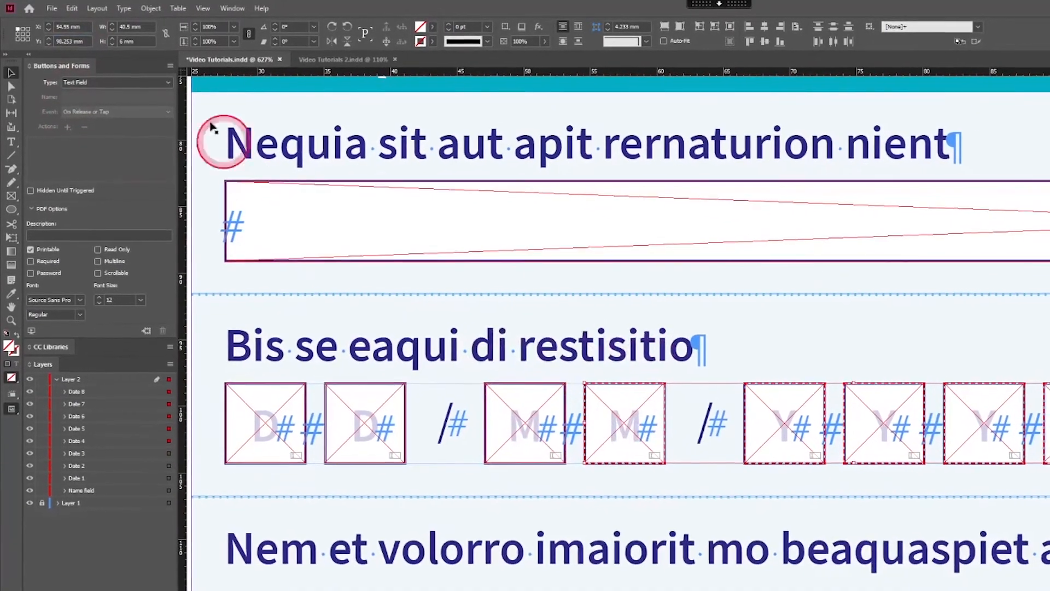
click(70, 42)
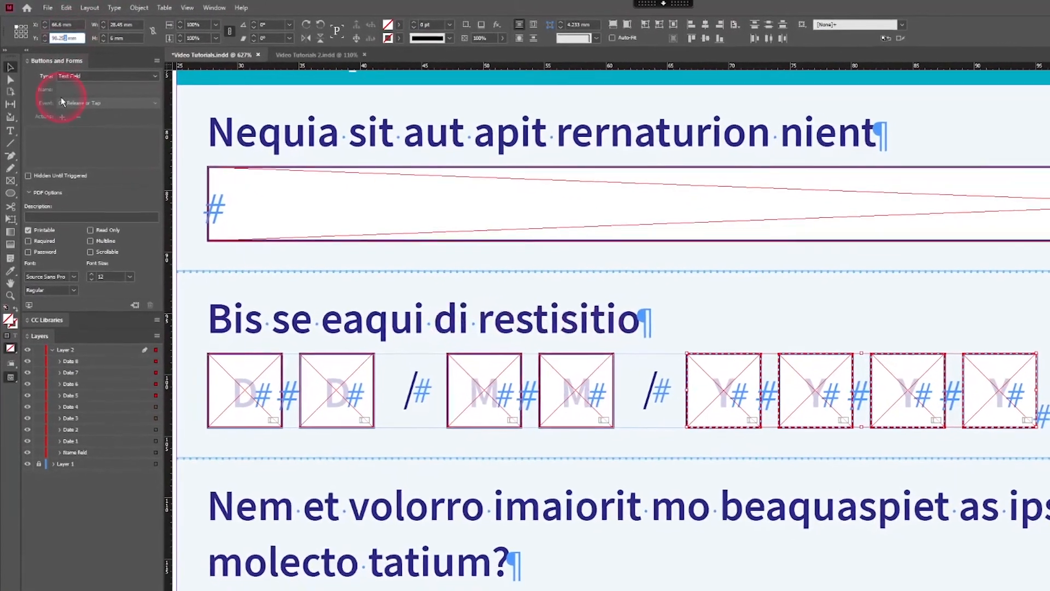
text(4)
key(Return)
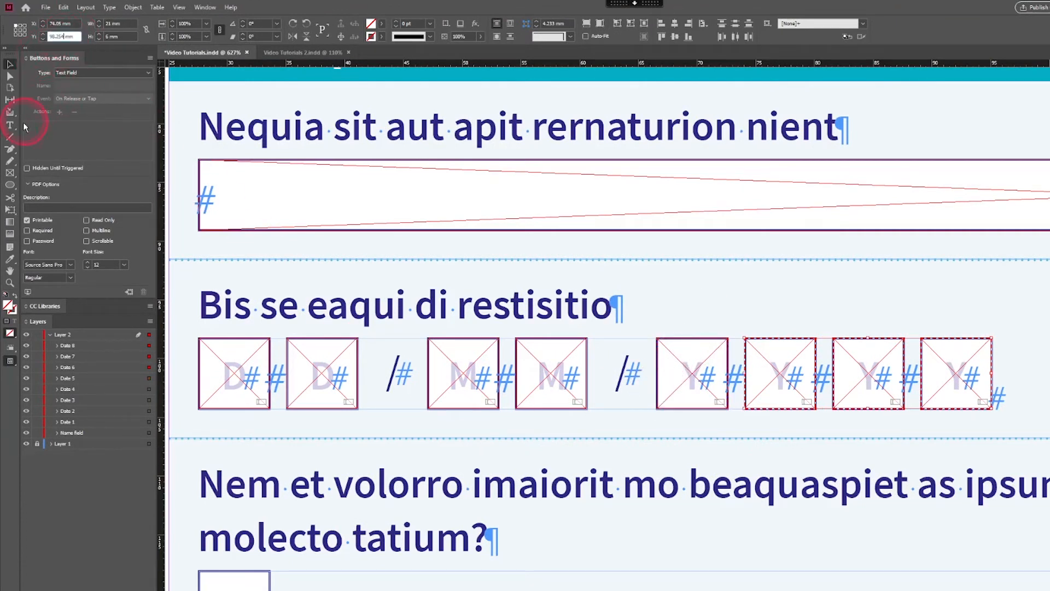
Step: Stagger the last three year fields' Y positions by 0.001 mm each, starting at 98.255 mm for the second Y field
text(5)
key(Return)
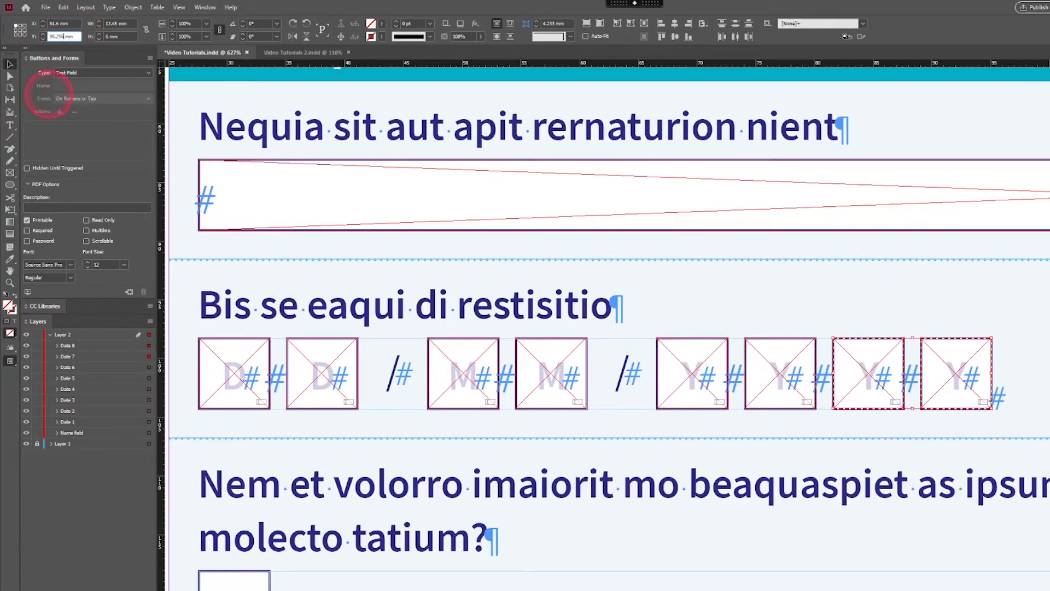
key(Return)
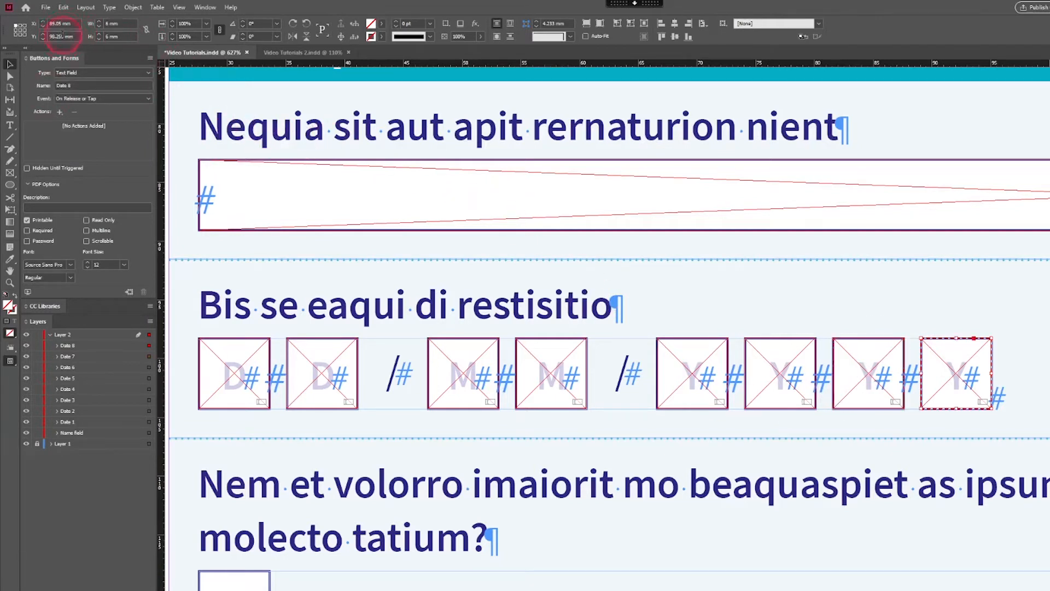
key(Return)
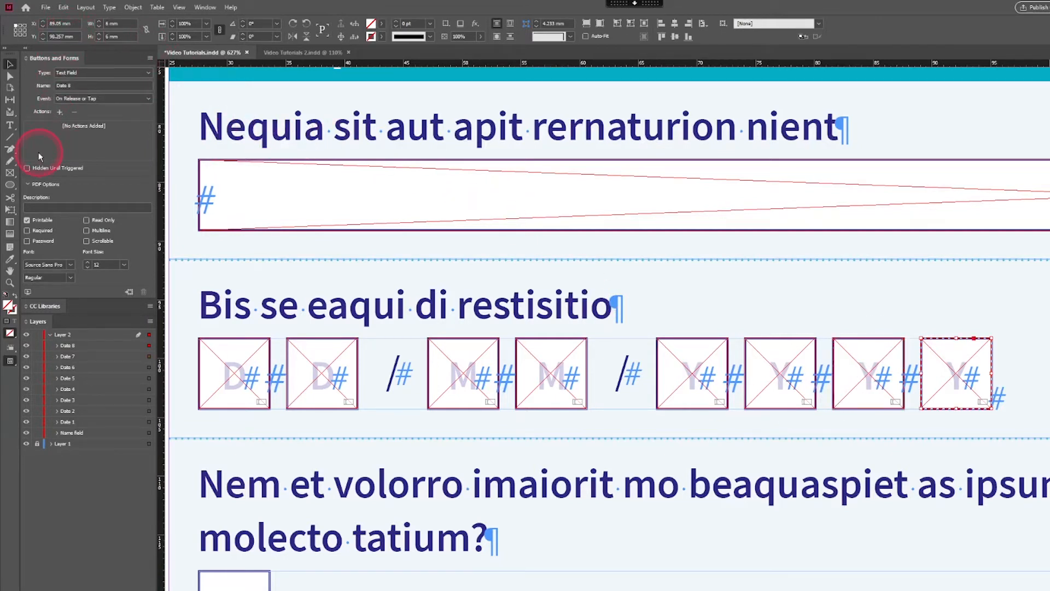
Step: Select the whole row of date fields, deselect it, and examine the fields' upper edges up close for vertical offsets
mouse_move(1022, 350)
mouse_down()
mouse_move(434, 376)
mouse_move(227, 366)
mouse_move(223, 375)
mouse_up()
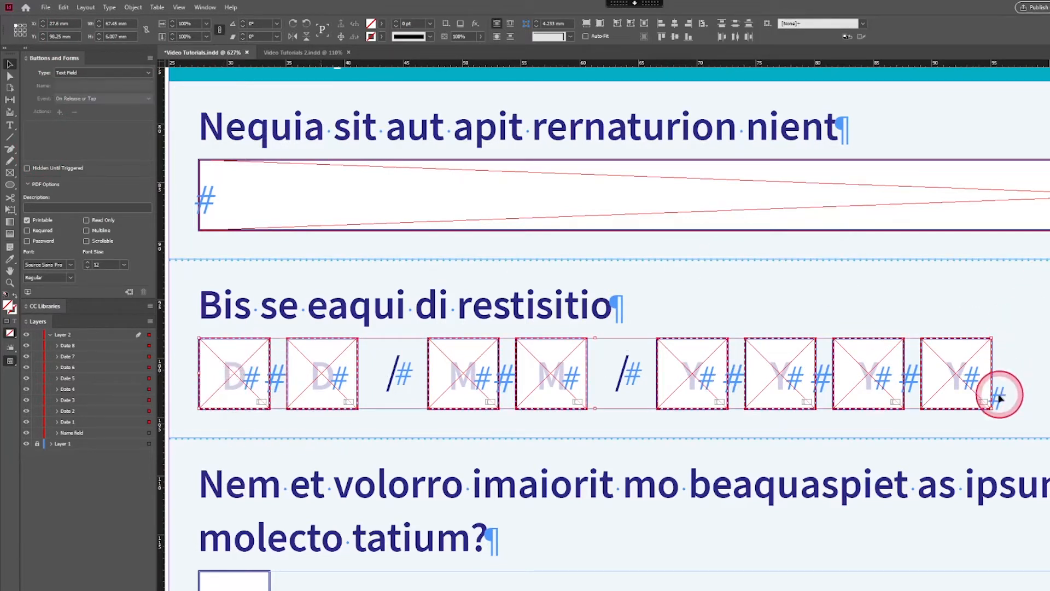
click(914, 342)
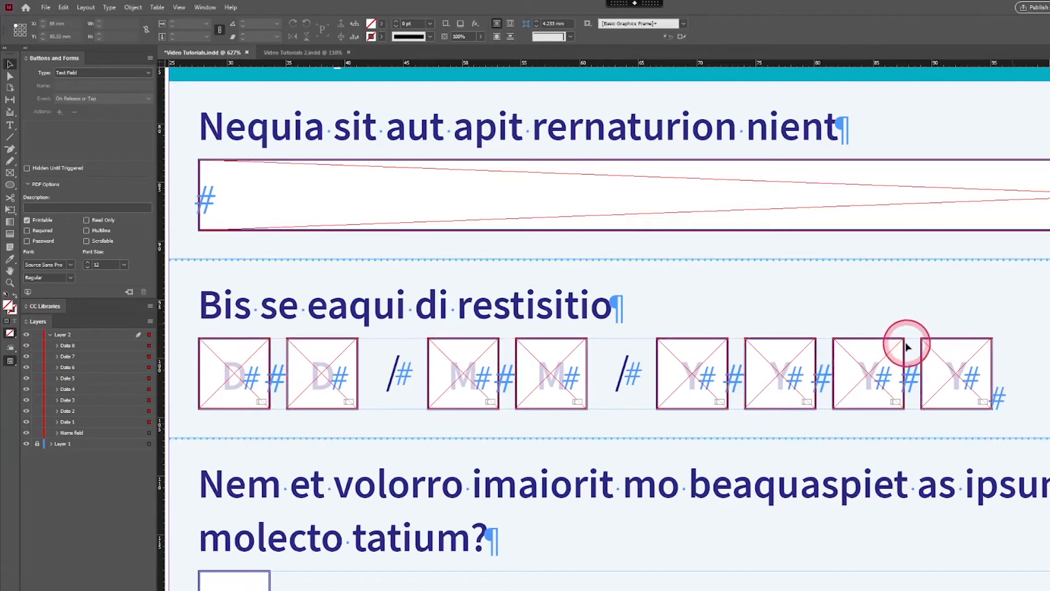
click(485, 359)
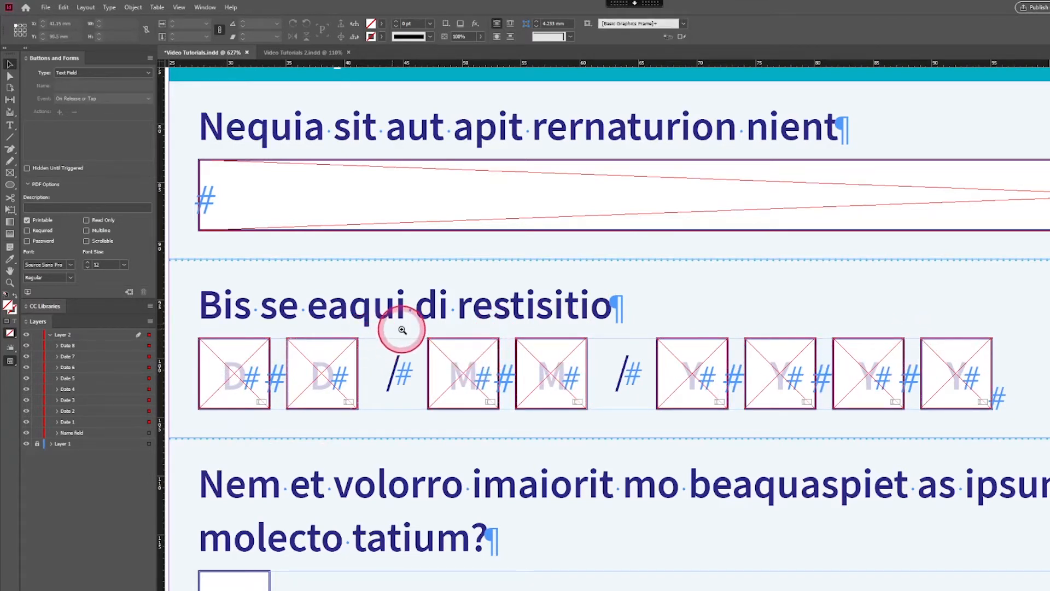
click(275, 349)
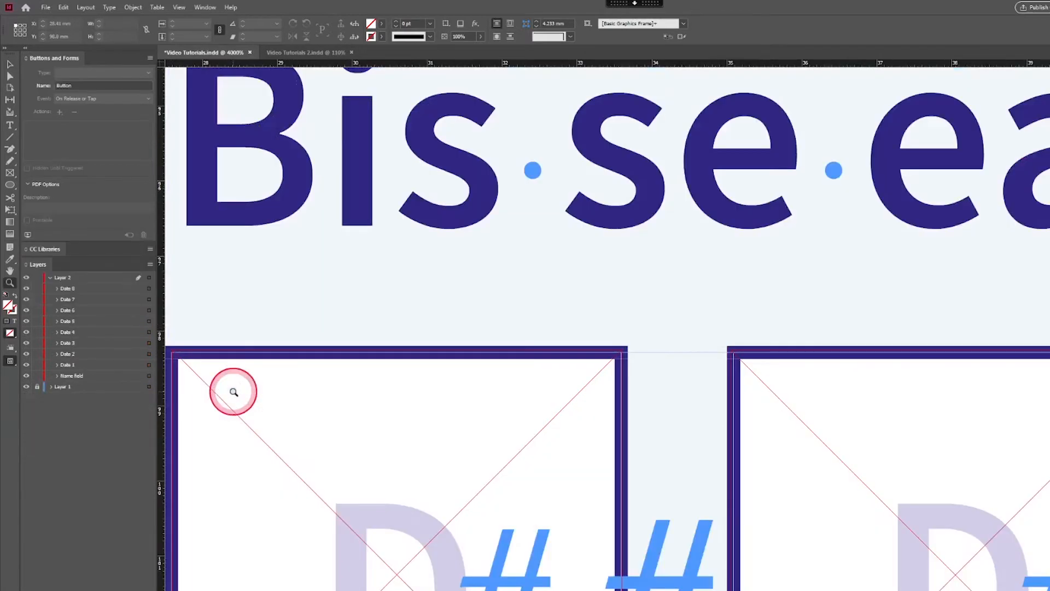
Step: Draw an empty rectangular frame exactly over the white answer box beside No
key(ctrl+0)
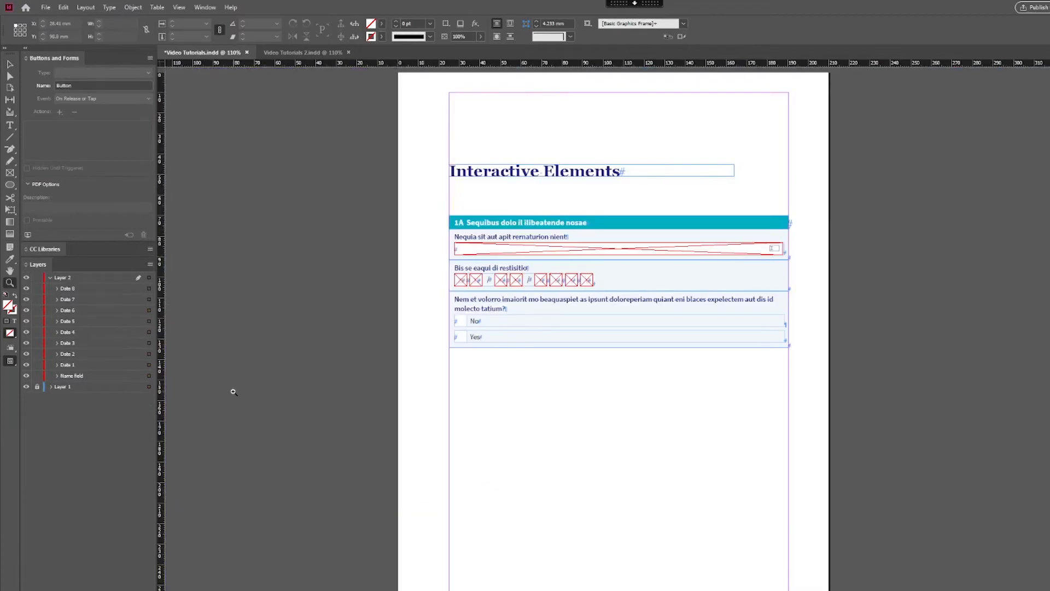
key(ctrl+equal)
key(ctrl+equal)
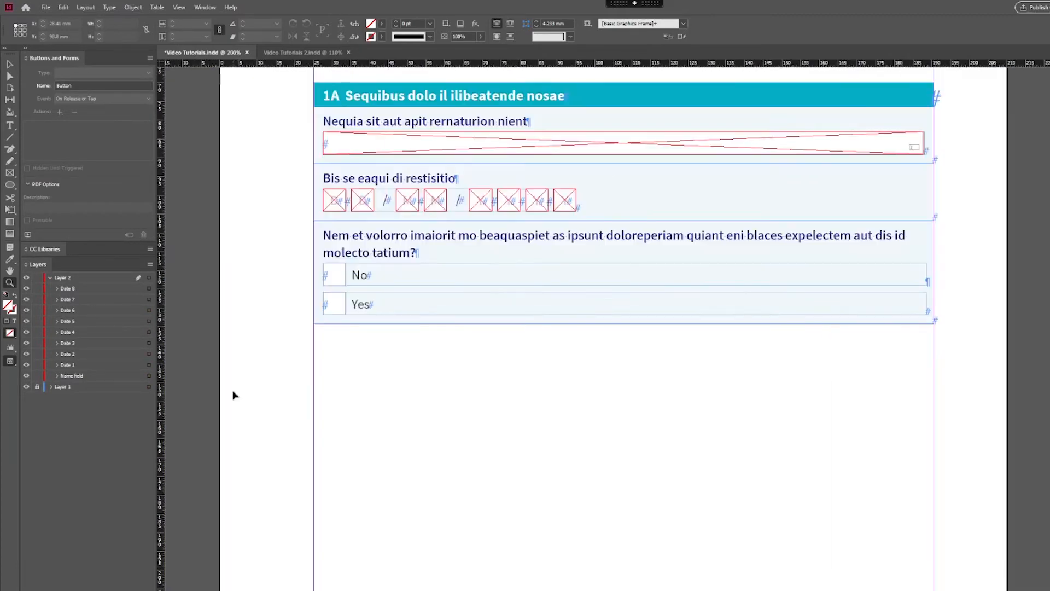
click(755, 287)
scroll(624, 329, up, 5)
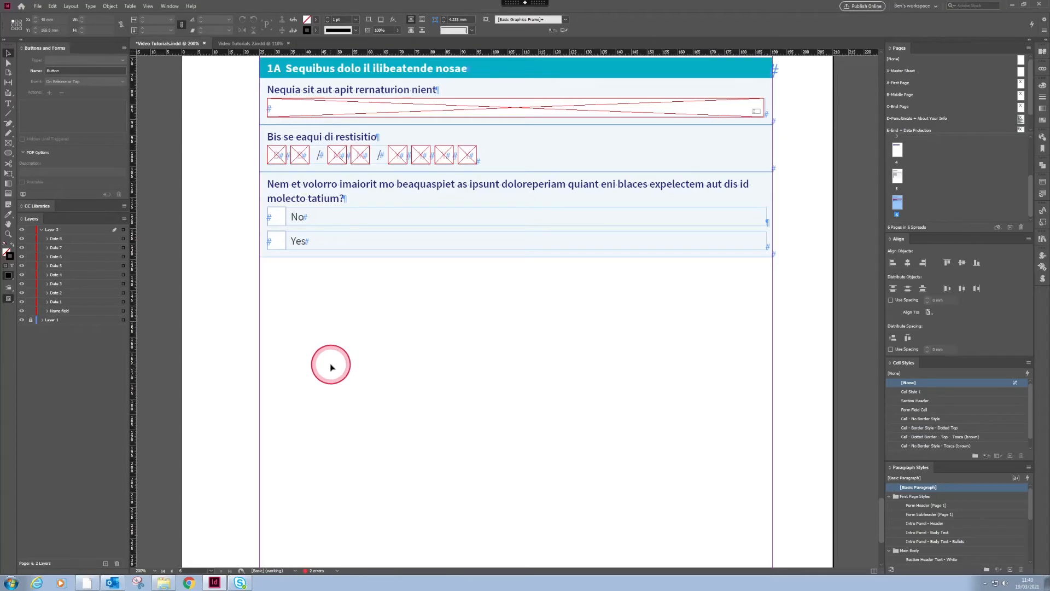
key(ctrl+equal)
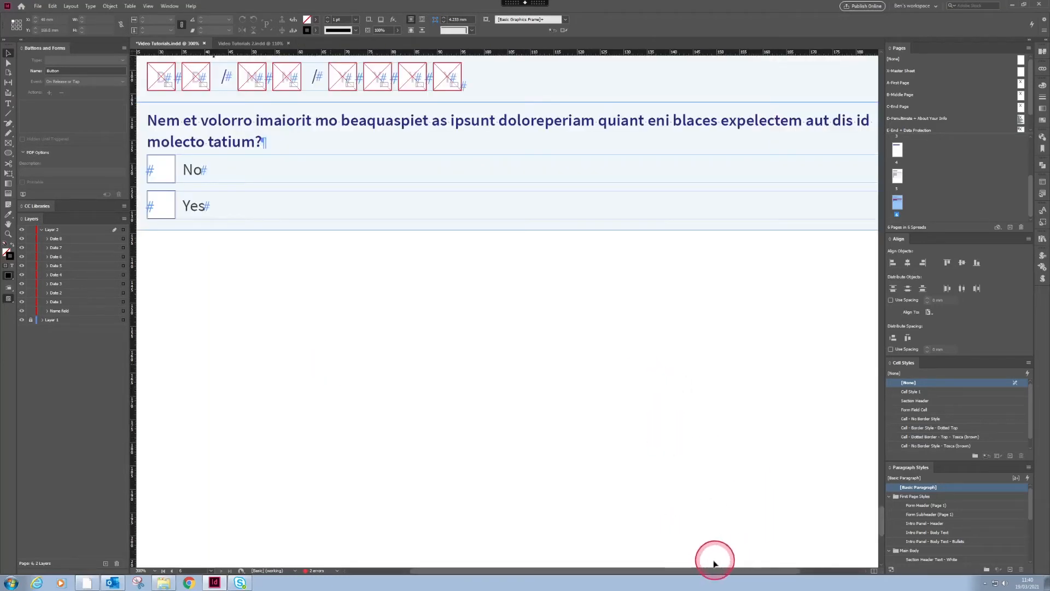
drag(711, 570, 637, 574)
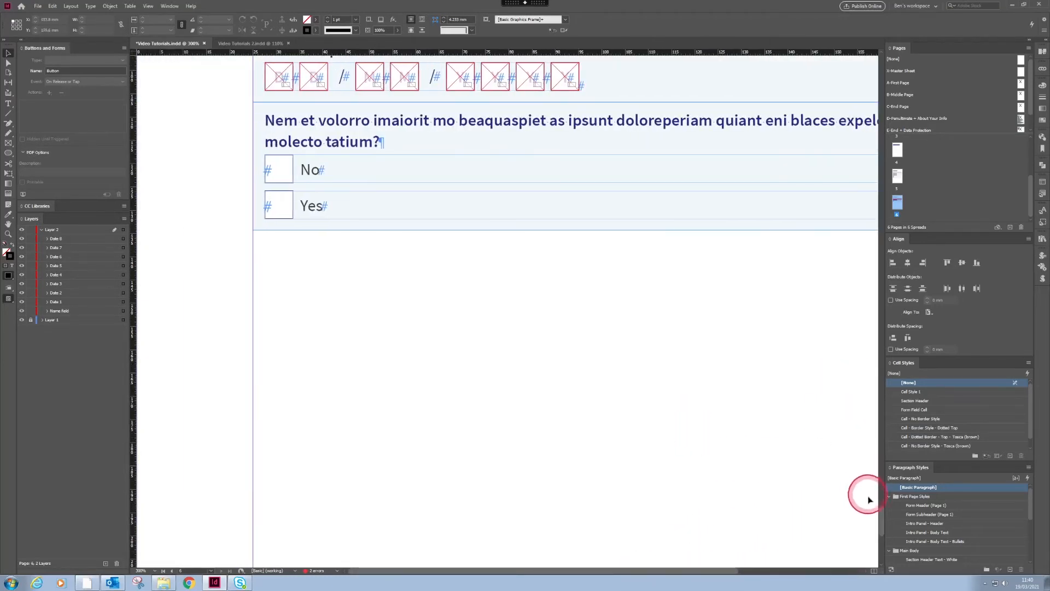
drag(881, 521, 880, 503)
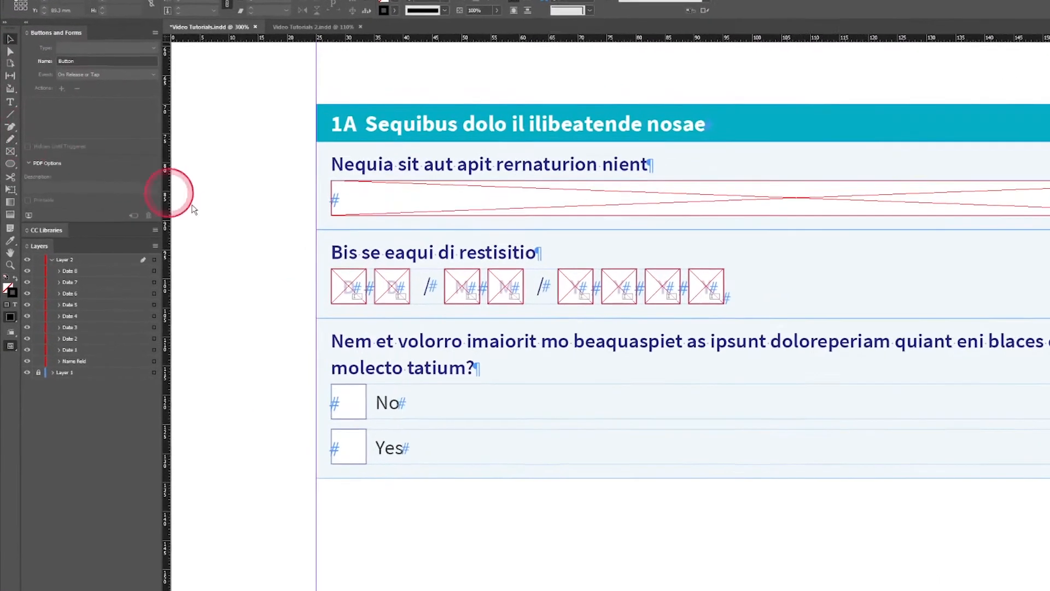
click(282, 249)
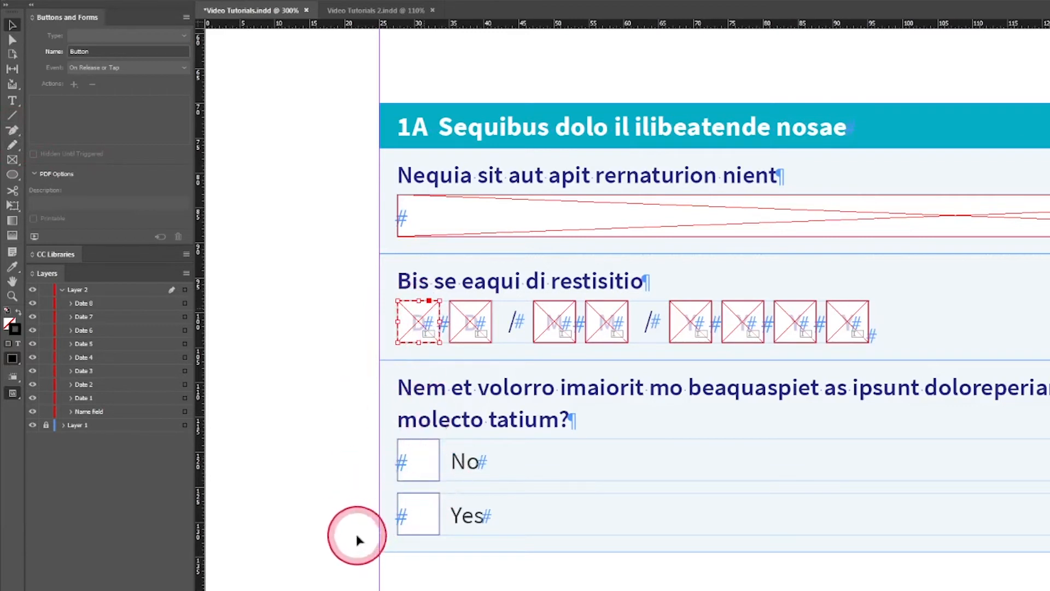
click(850, 317)
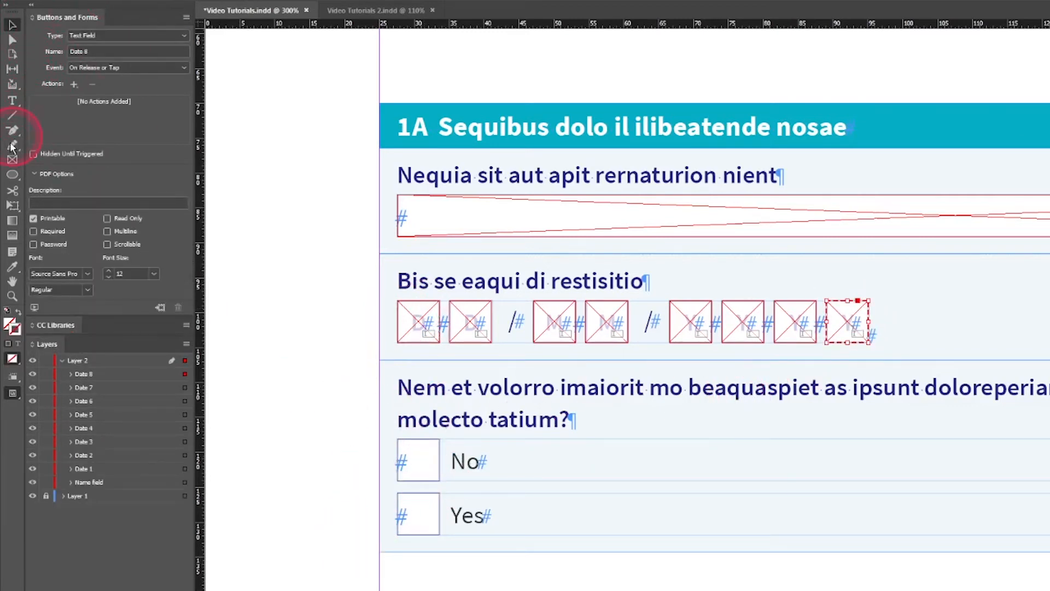
click(12, 160)
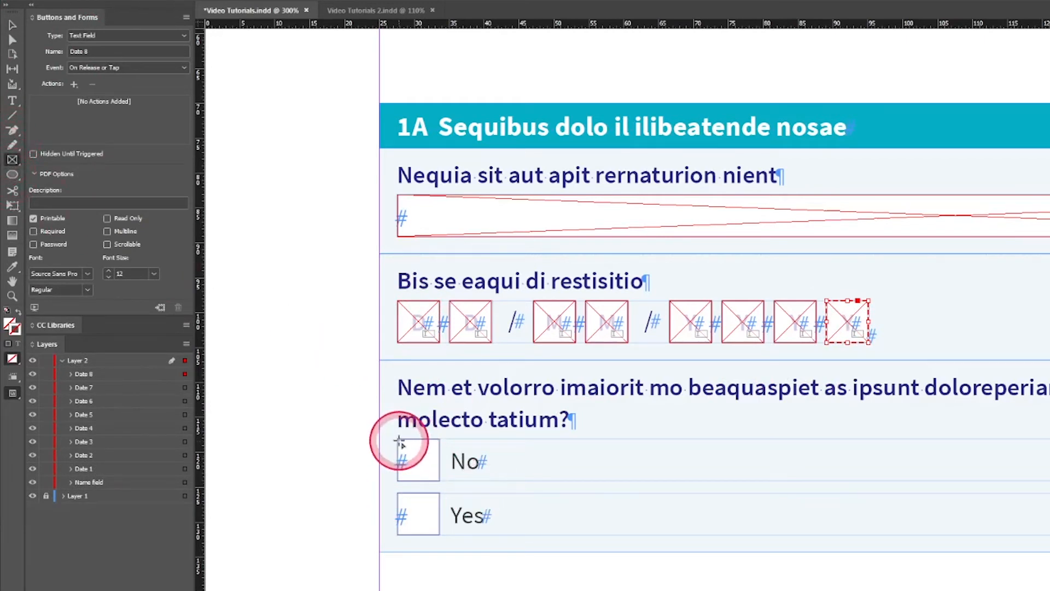
drag(400, 442, 446, 482)
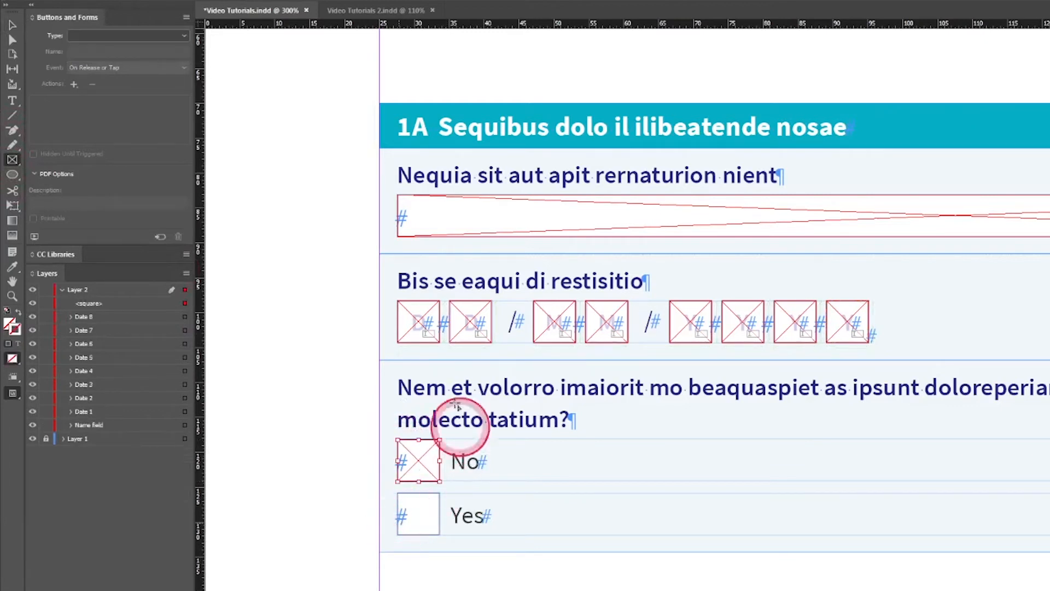
Step: Convert the frame beside No into a check box field and select its Normal Off appearance
click(142, 40)
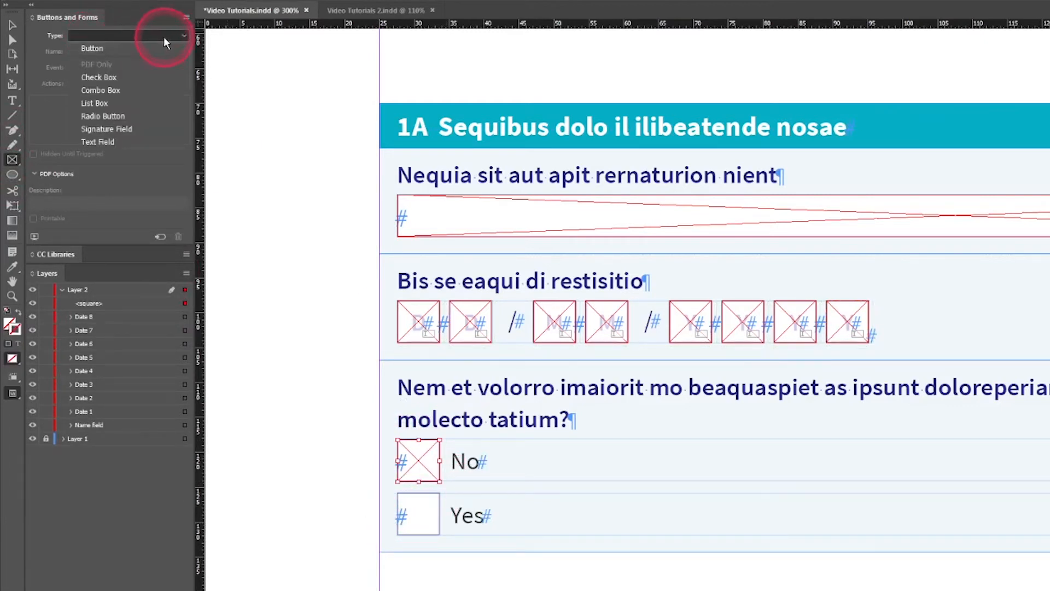
click(99, 78)
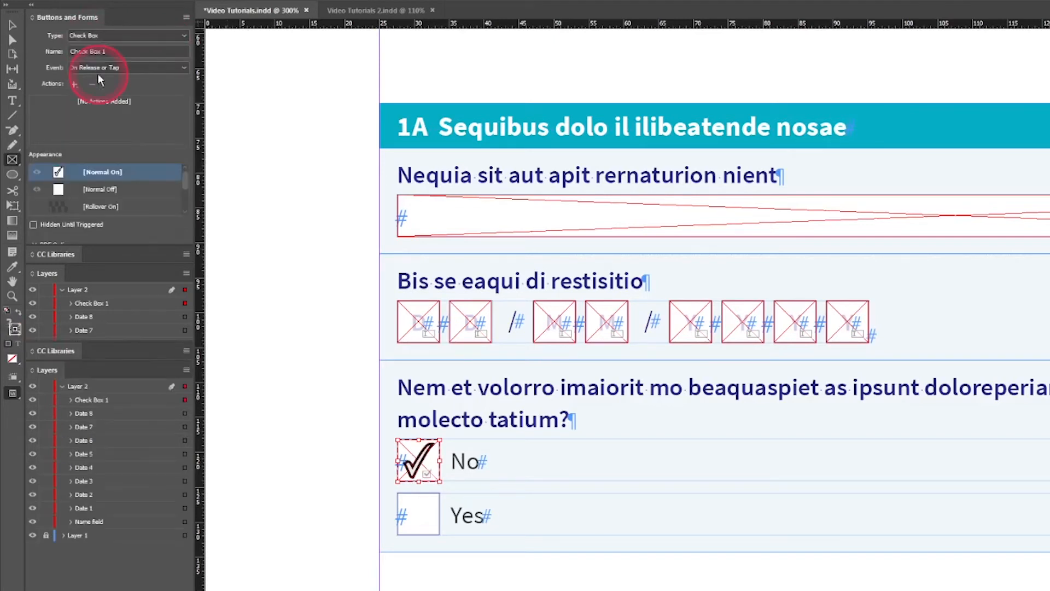
drag(108, 51, 62, 52)
text(No)
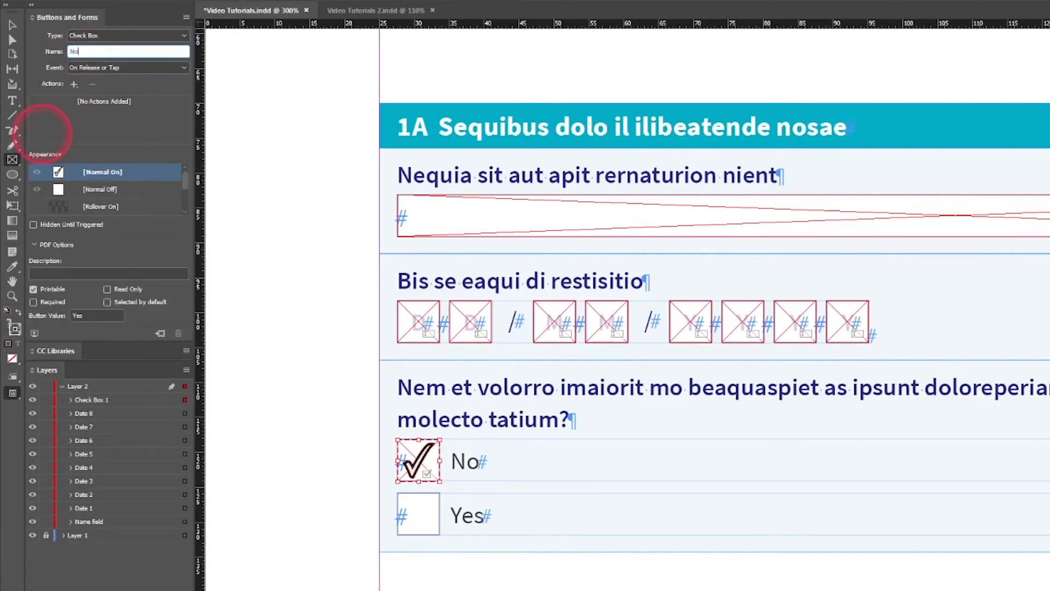
click(103, 188)
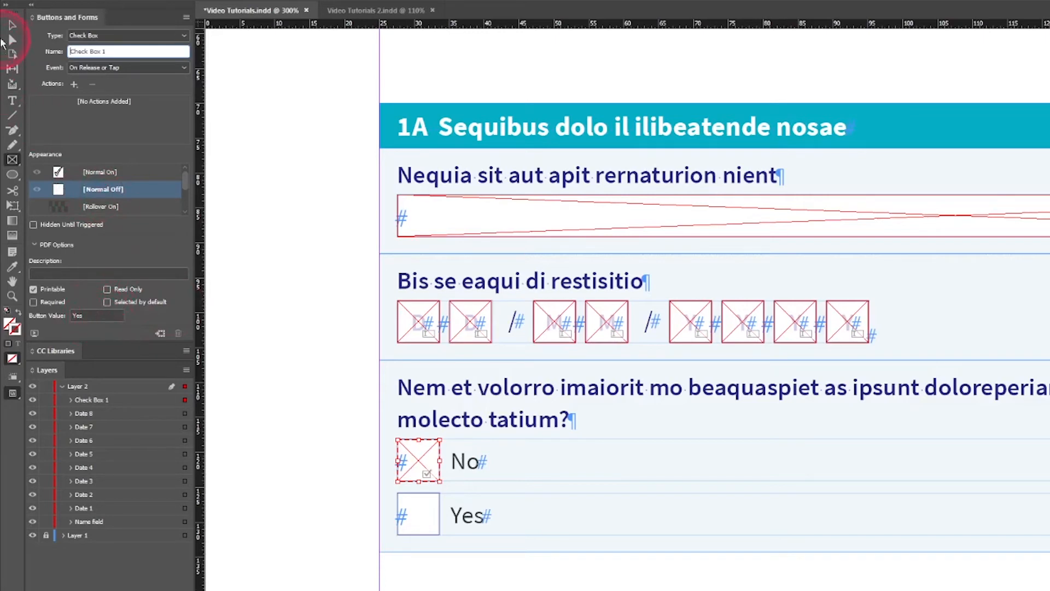
Step: Duplicate the No check box in place and move the copy down onto the answer box beside Yes
click(12, 25)
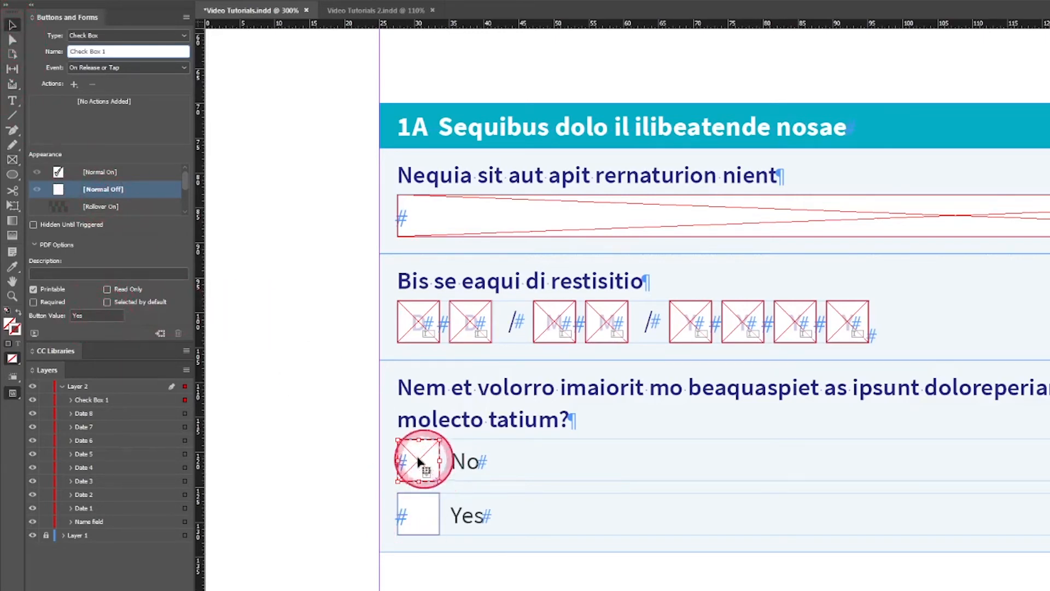
key(ctrl+=)
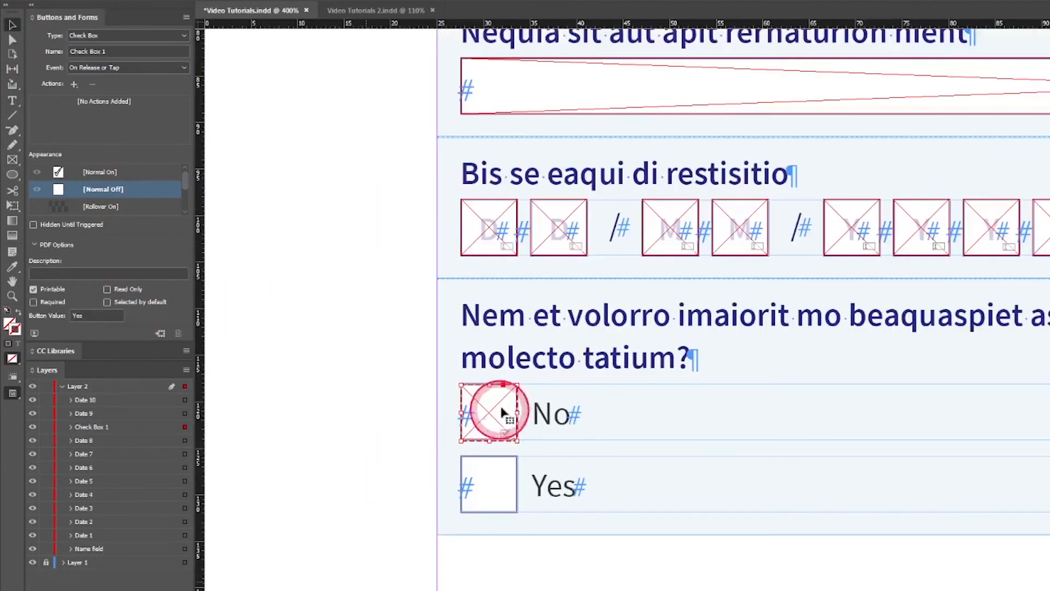
right_click(526, 463)
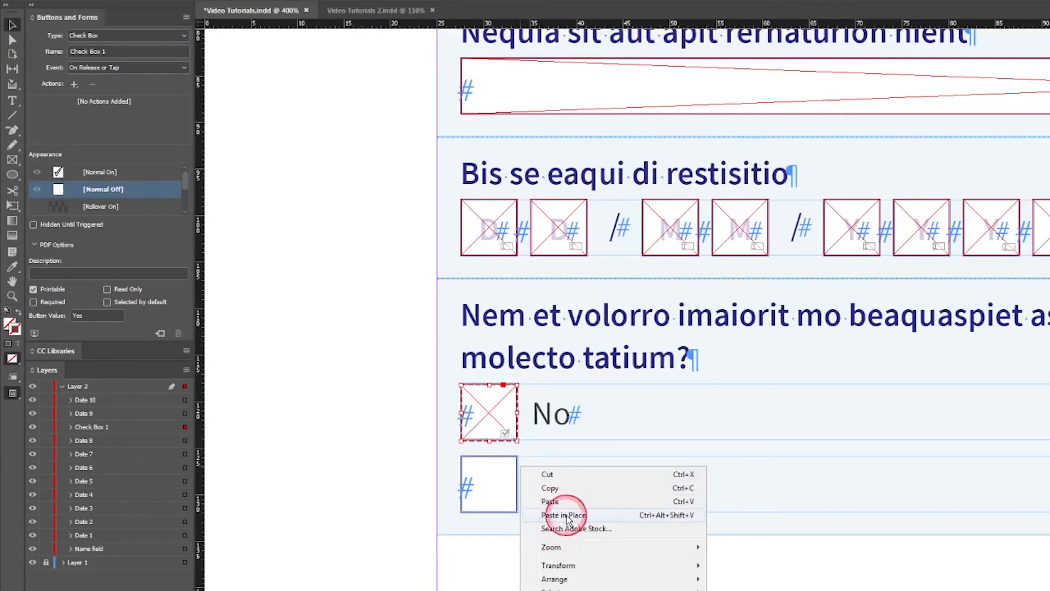
click(557, 515)
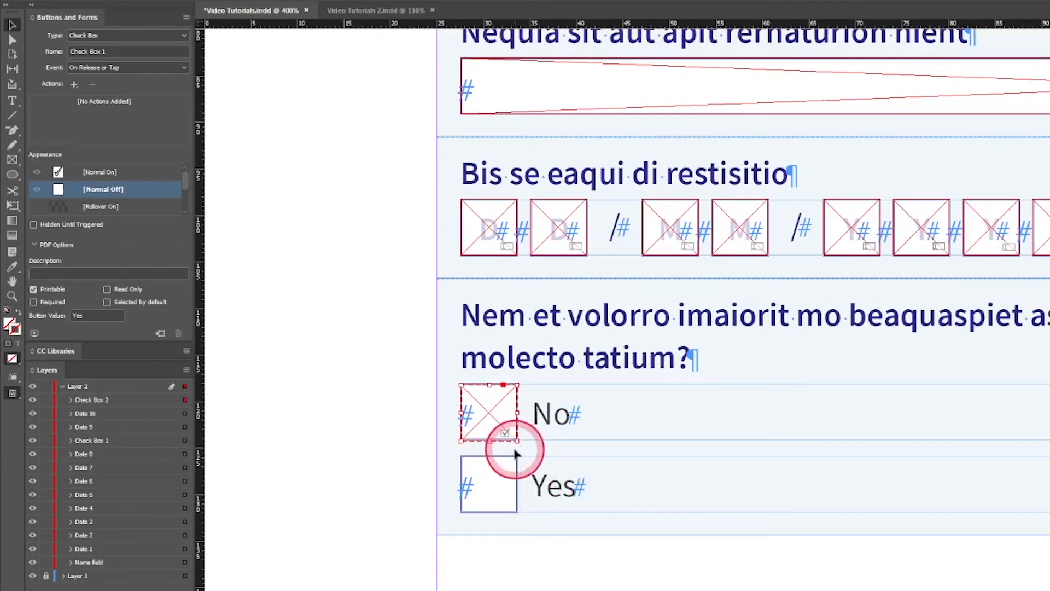
drag(493, 408, 520, 417)
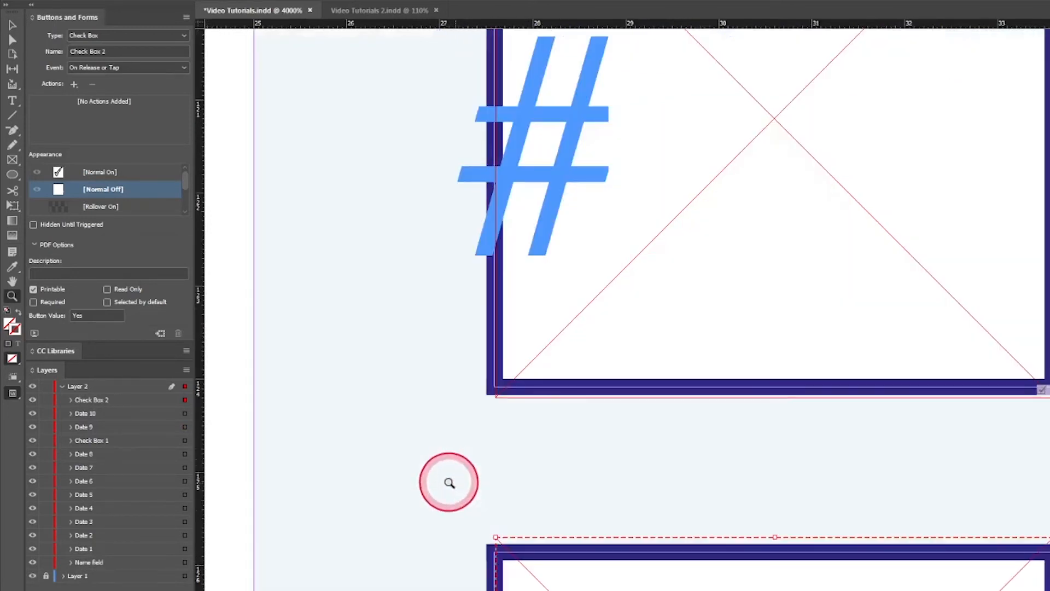
Step: Fine-tune the duplicated check box's position so its edges line up with the Yes answer box's outline
key(v)
drag(607, 359, 606, 356)
click(563, 588)
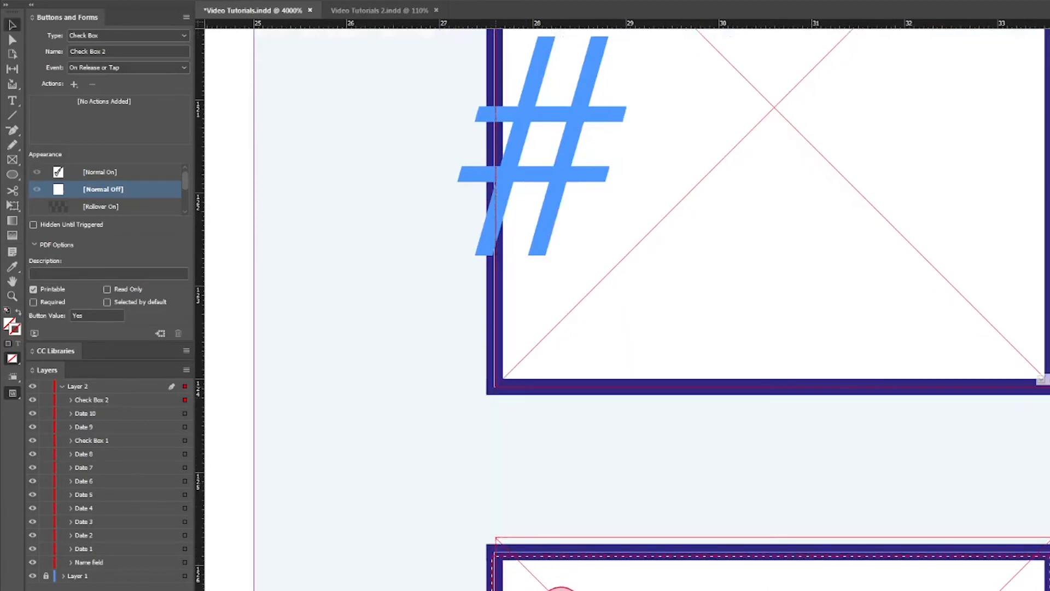
drag(565, 590, 567, 589)
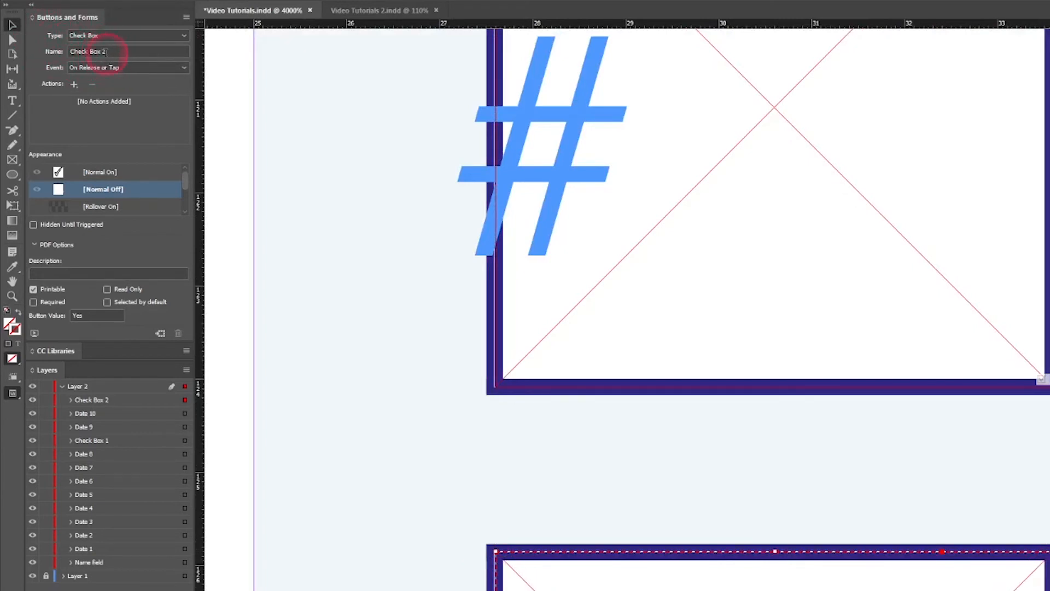
Step: Name the lower check box field Yes and the upper one No
triple_click(76, 51)
text(Yes)
key(Return)
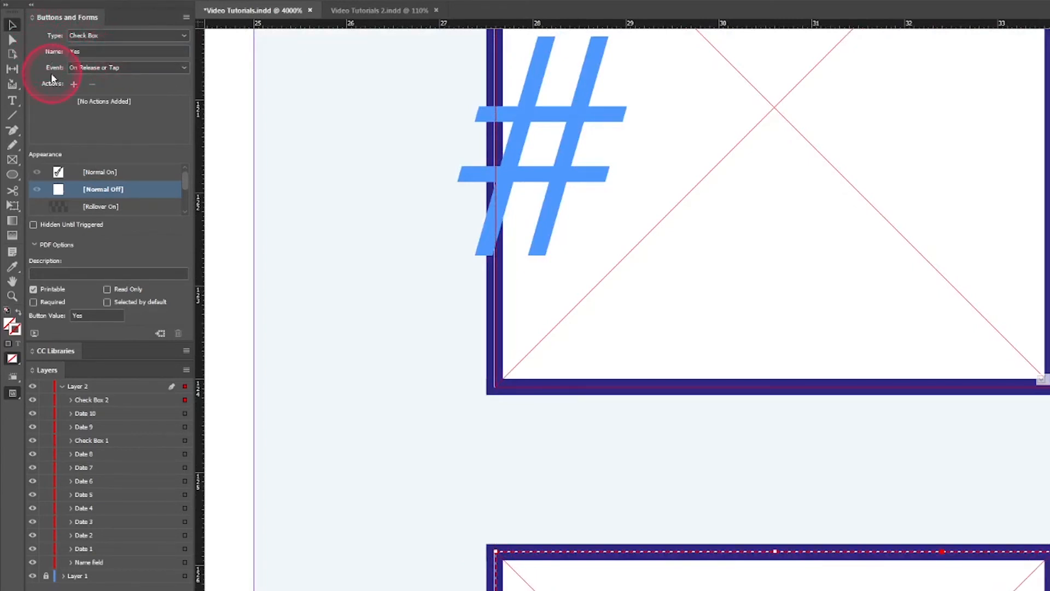
click(577, 346)
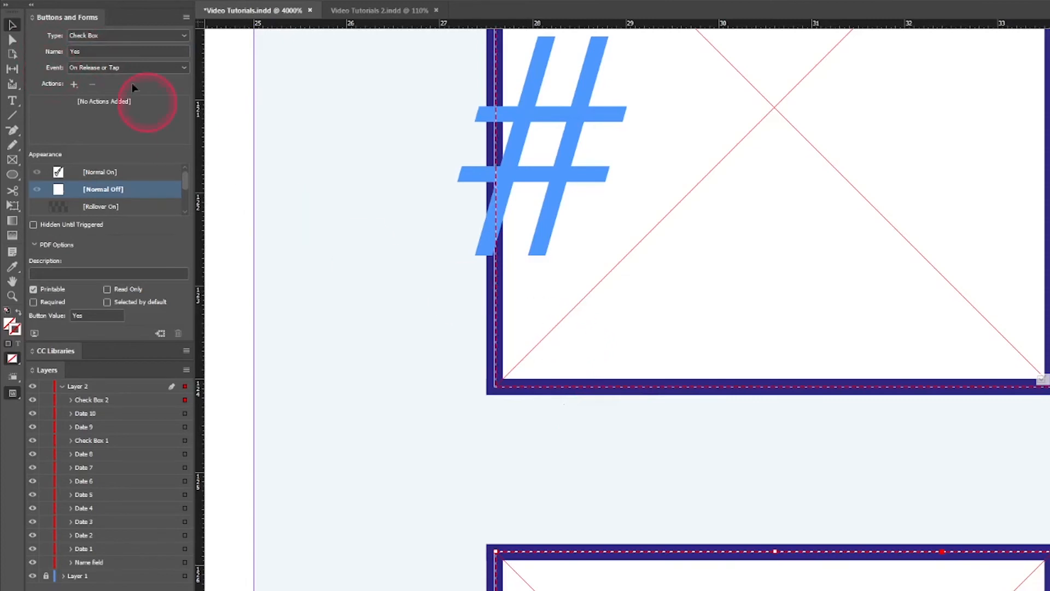
drag(154, 49, 57, 60)
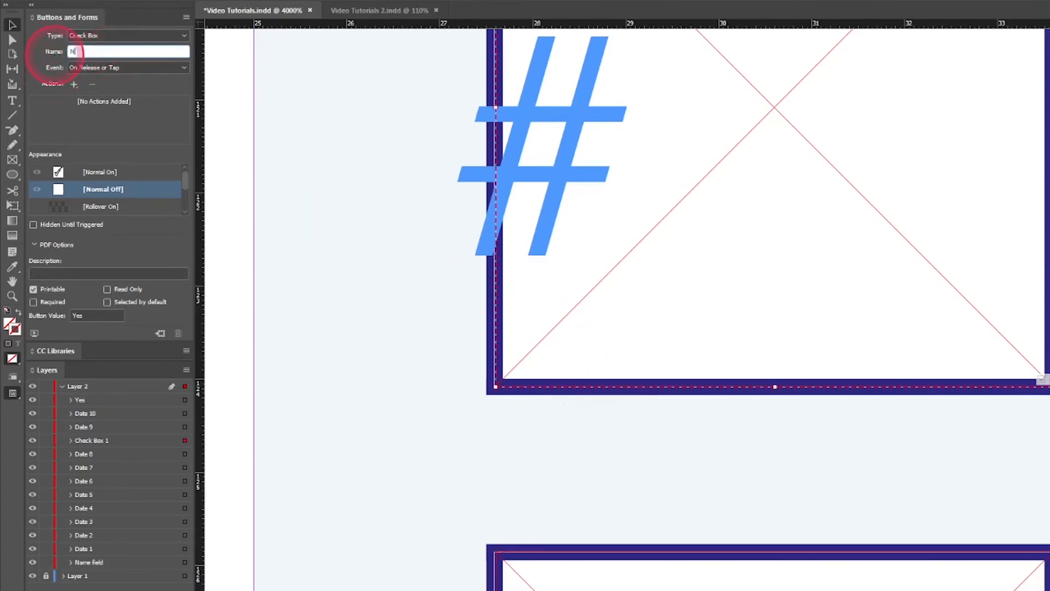
key(Return)
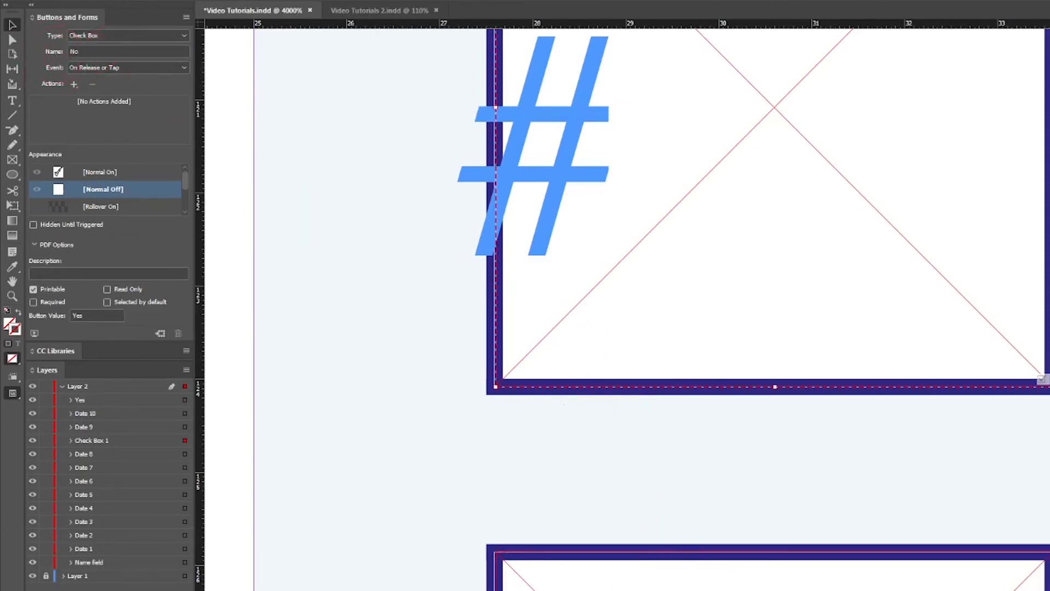
Step: Select the No and Yes check boxes together and review their shared form settings
key(ctrl+minus)
key(ctrl+minus)
key(ctrl+minus)
key(ctrl+minus)
key(ctrl+minus)
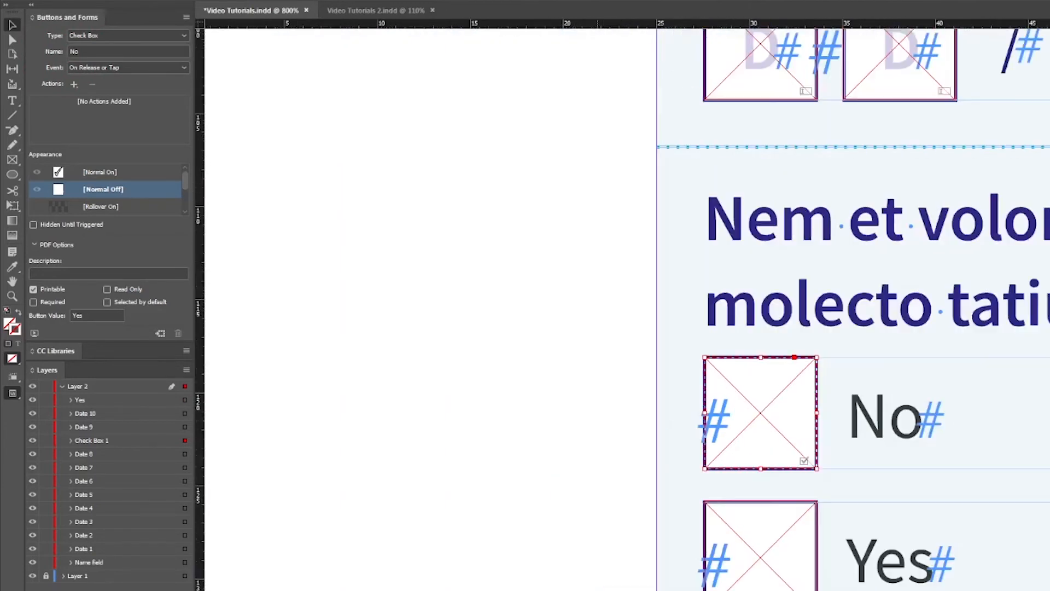
key(ctrl+minus)
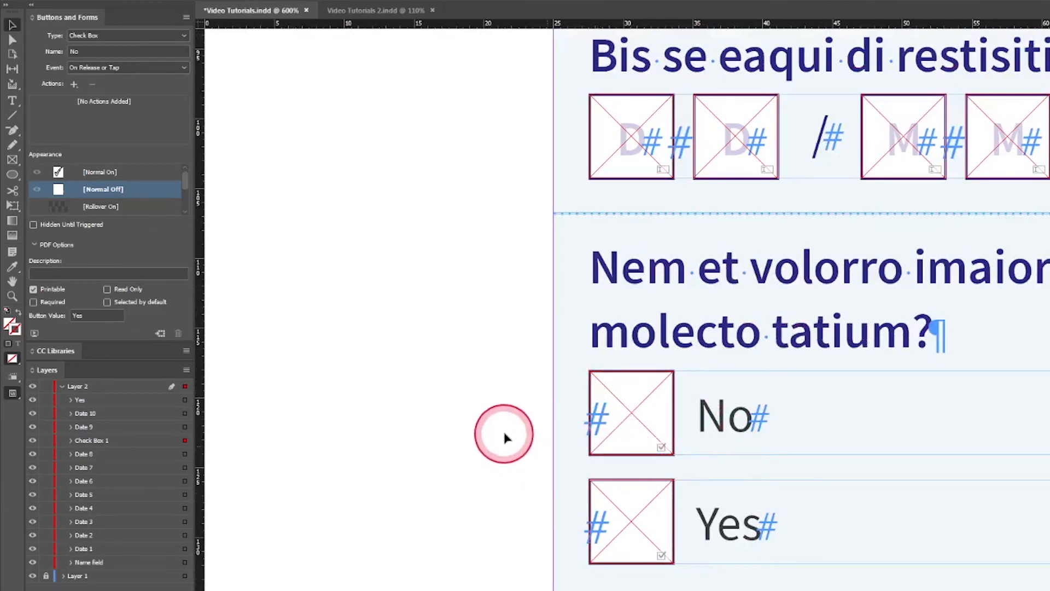
drag(504, 434, 663, 522)
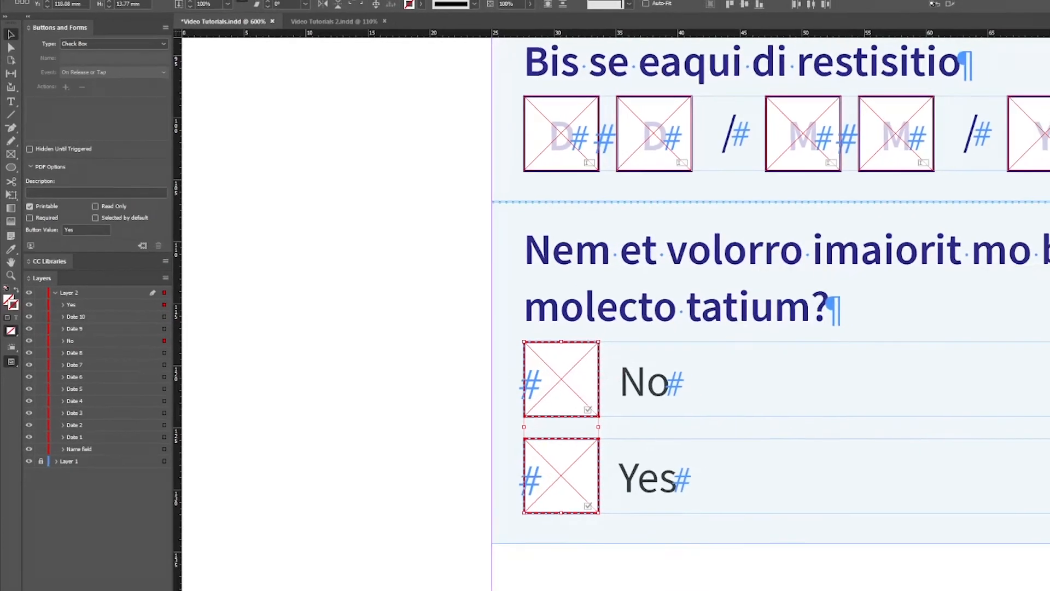
drag(957, 544, 854, 488)
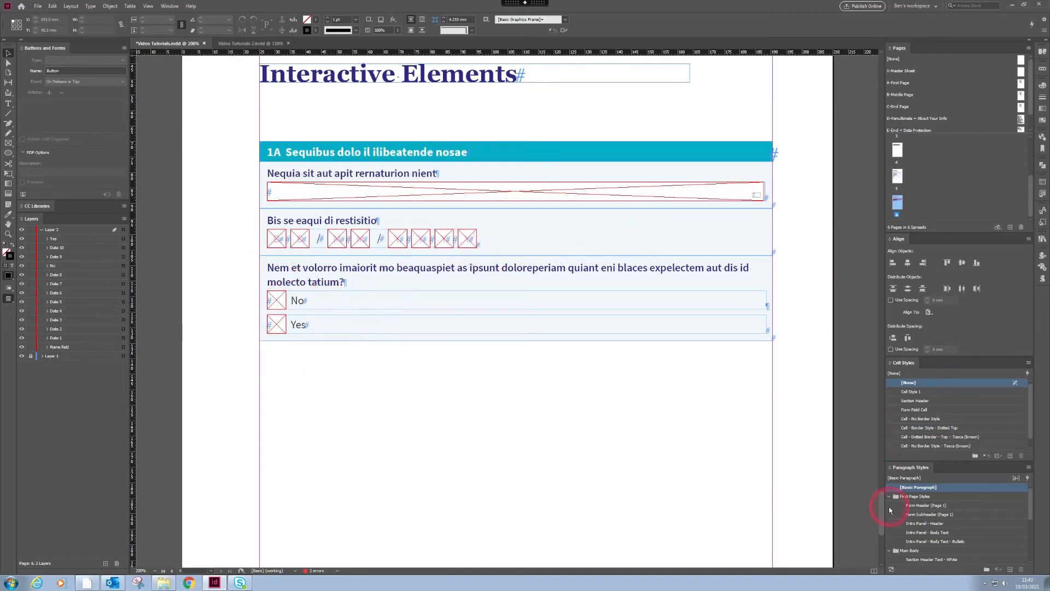
Step: Select the long name field and review the form field types available for it
drag(882, 510, 882, 509)
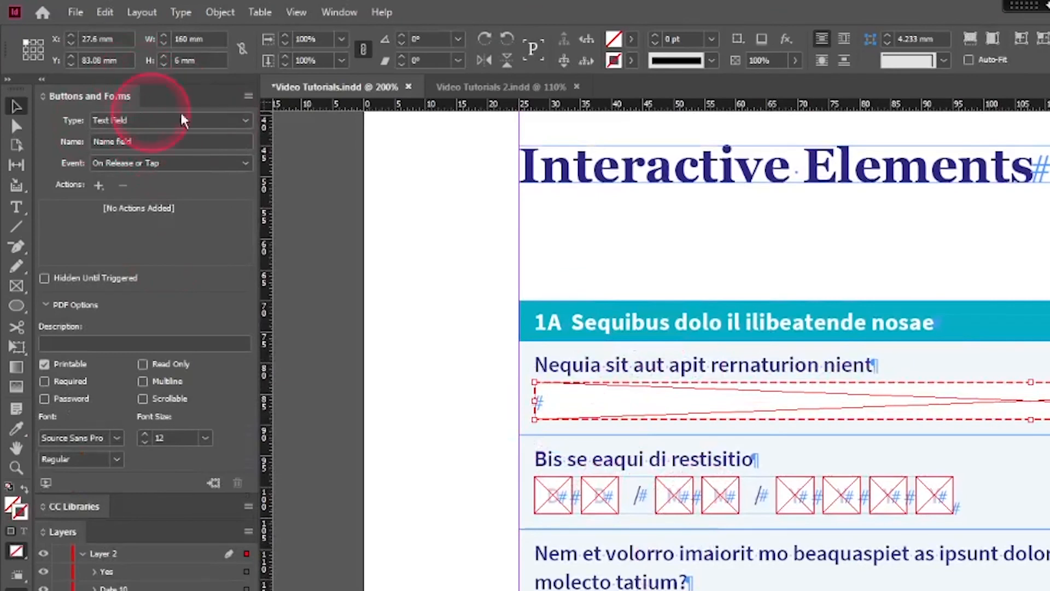
click(191, 130)
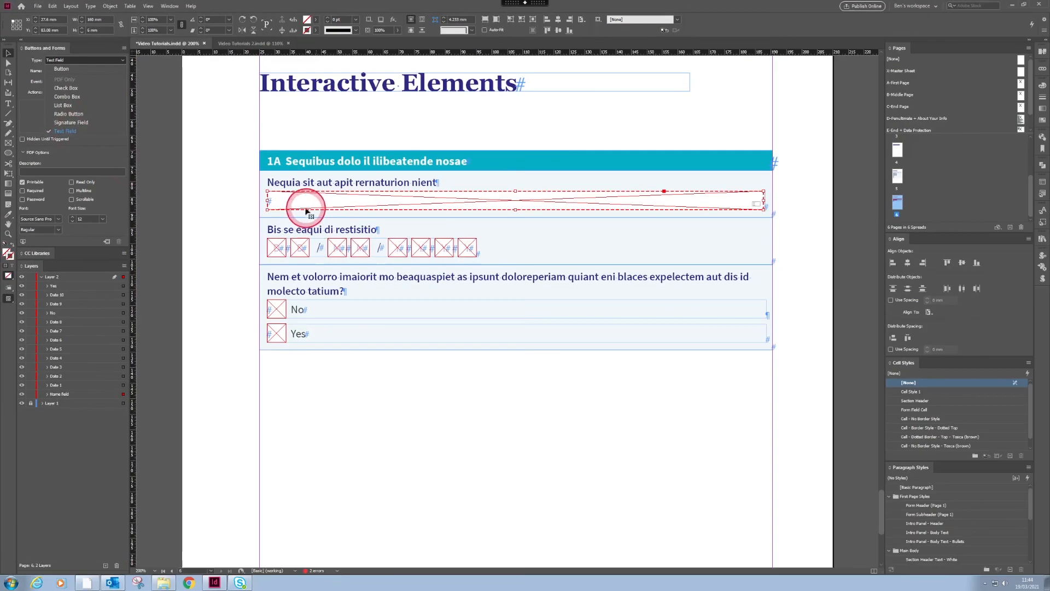
click(335, 440)
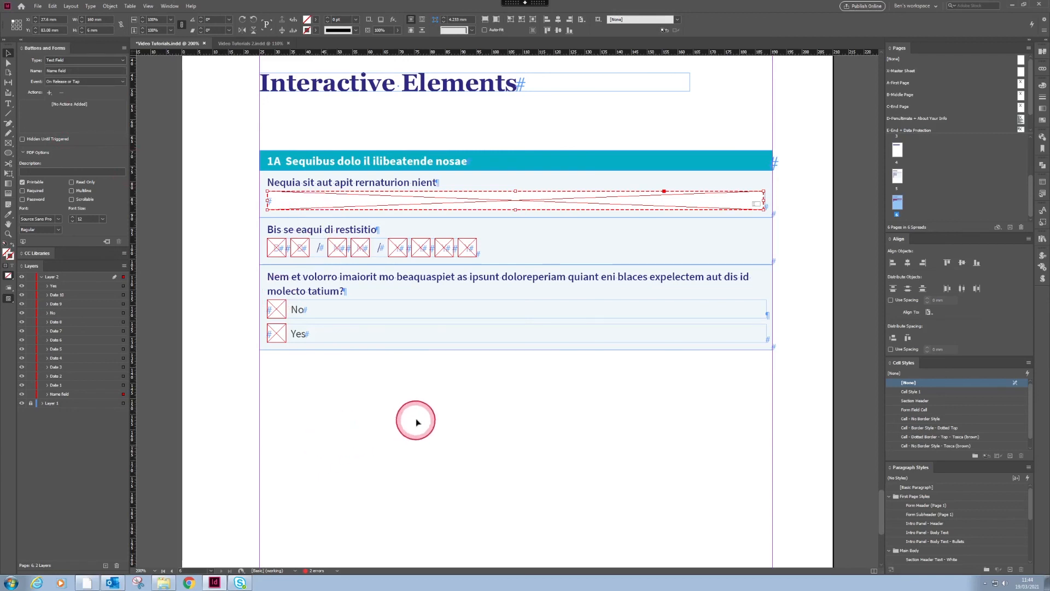
click(328, 457)
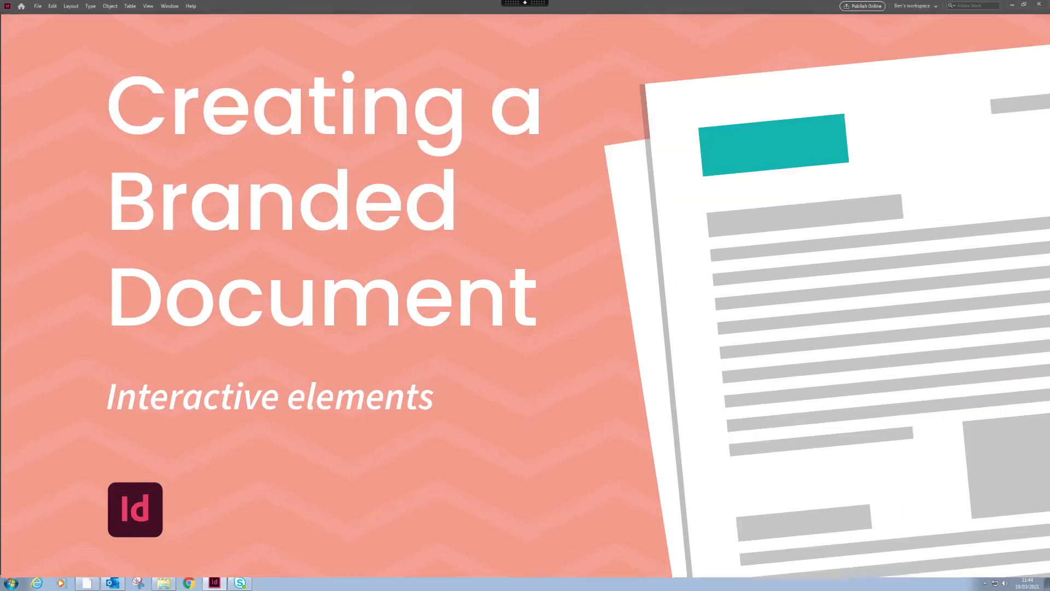